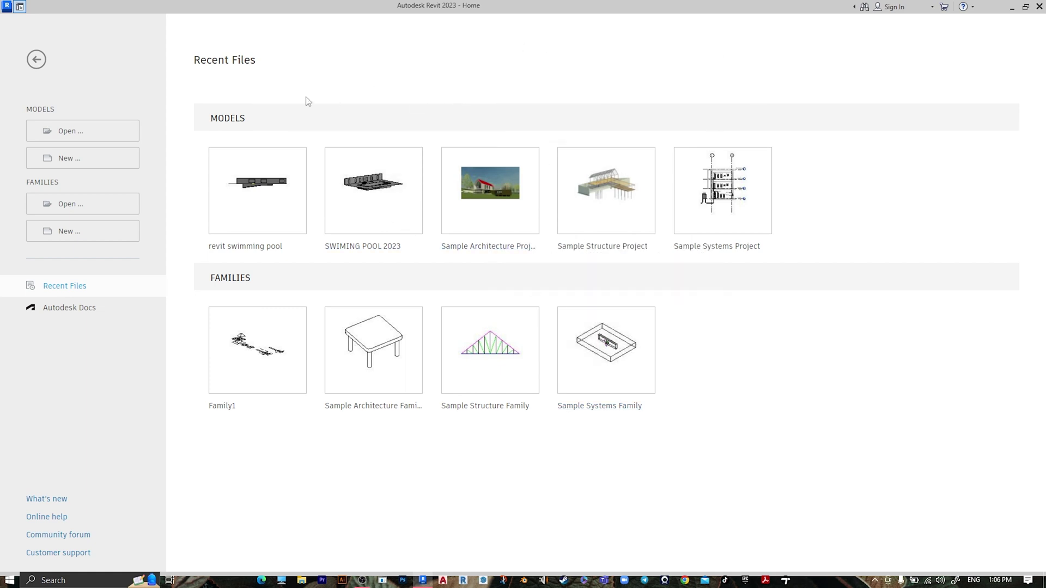
Create a new project from the Metric-Architectural Template.
click(66, 158)
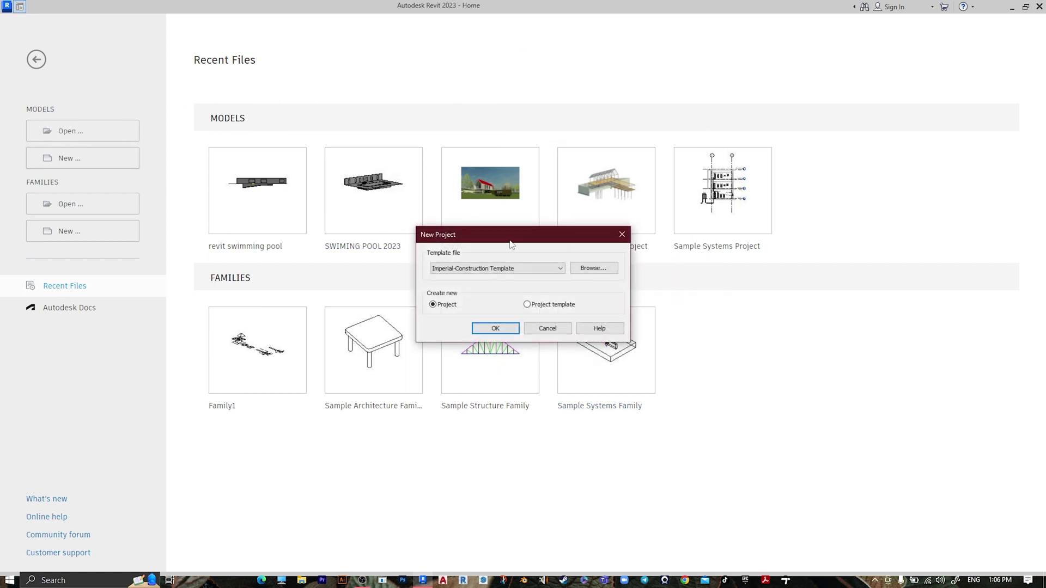
click(492, 270)
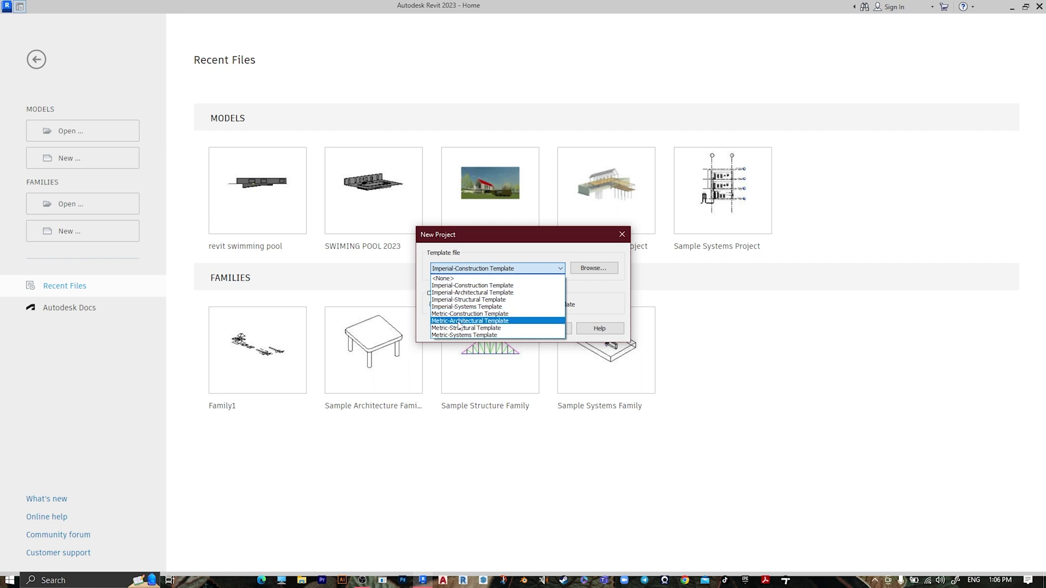
click(459, 321)
click(502, 329)
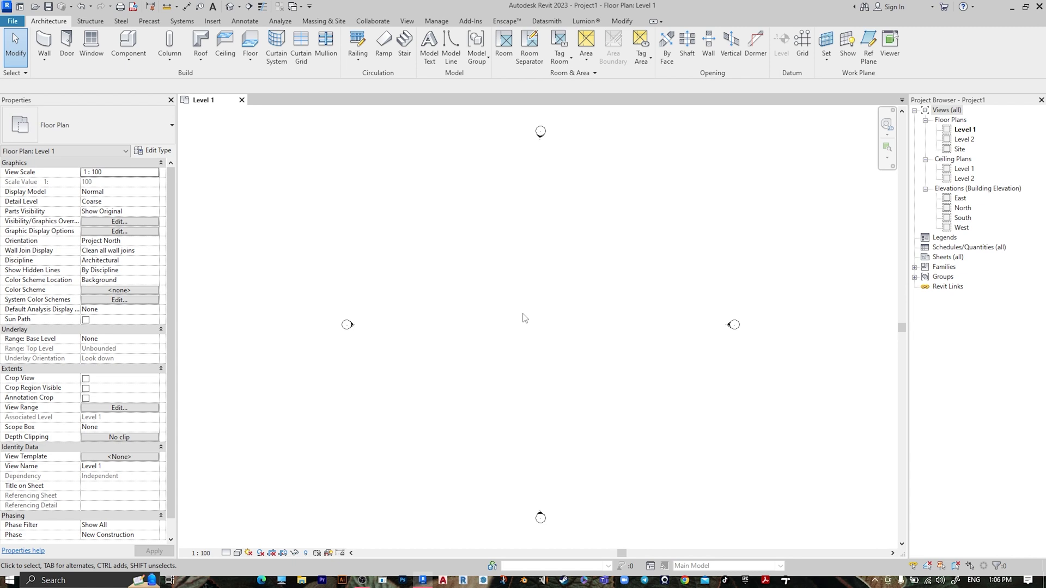
Set project length units to meters with 2 decimal places using UN.
key(u)
key(n)
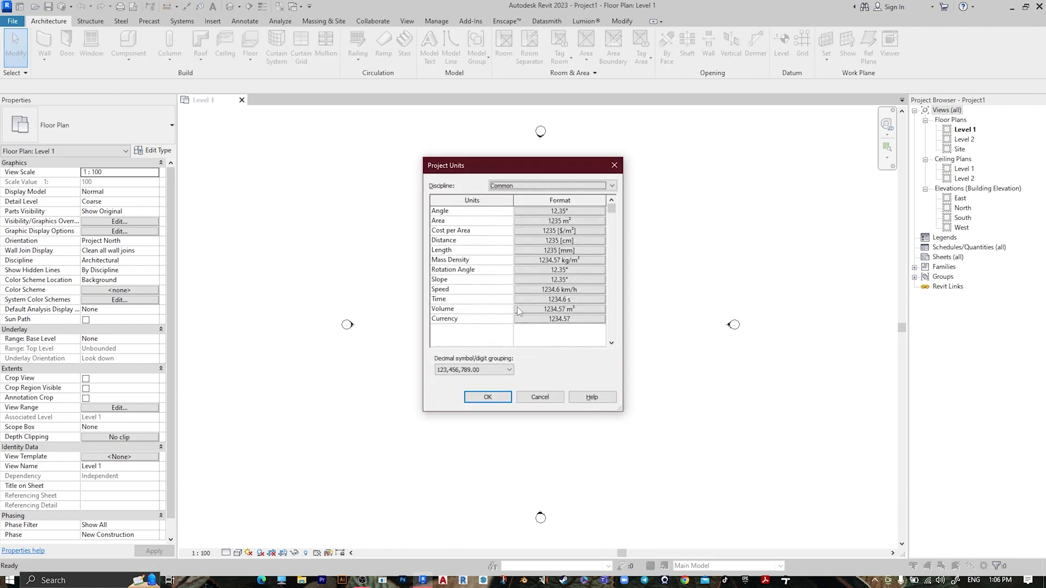
click(561, 251)
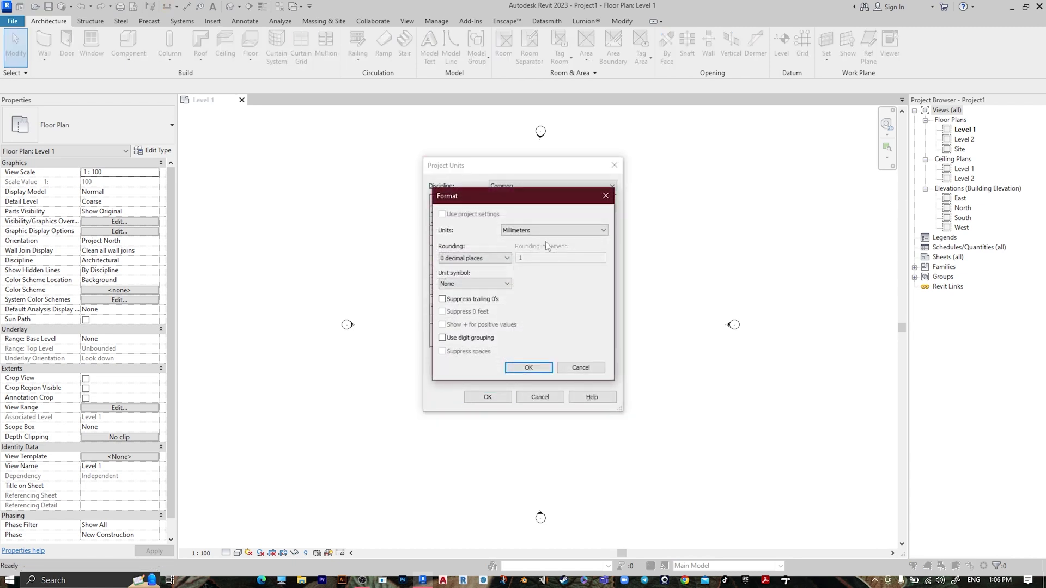
click(537, 232)
click(542, 268)
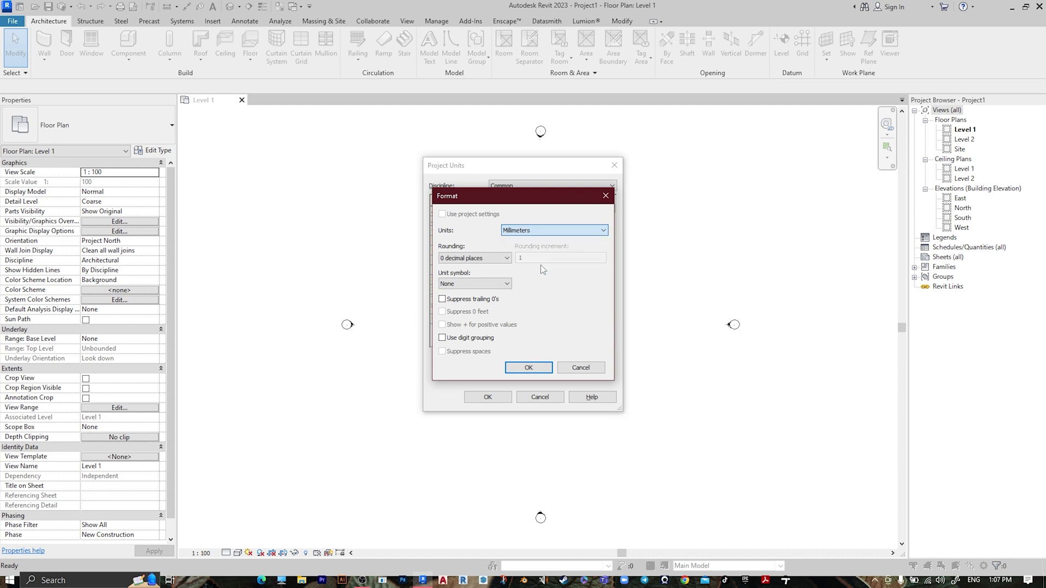
click(506, 258)
click(468, 303)
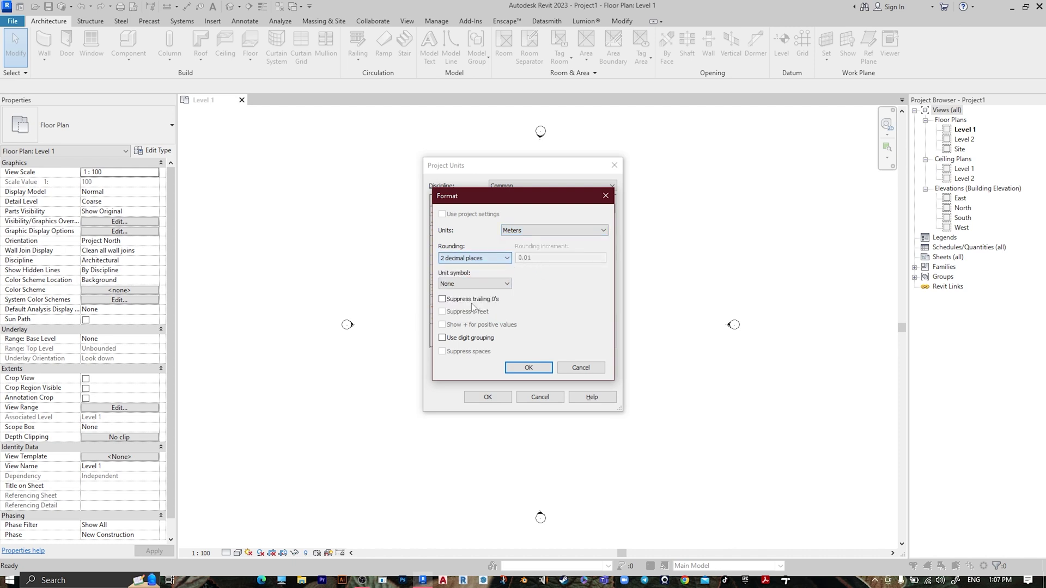
click(536, 368)
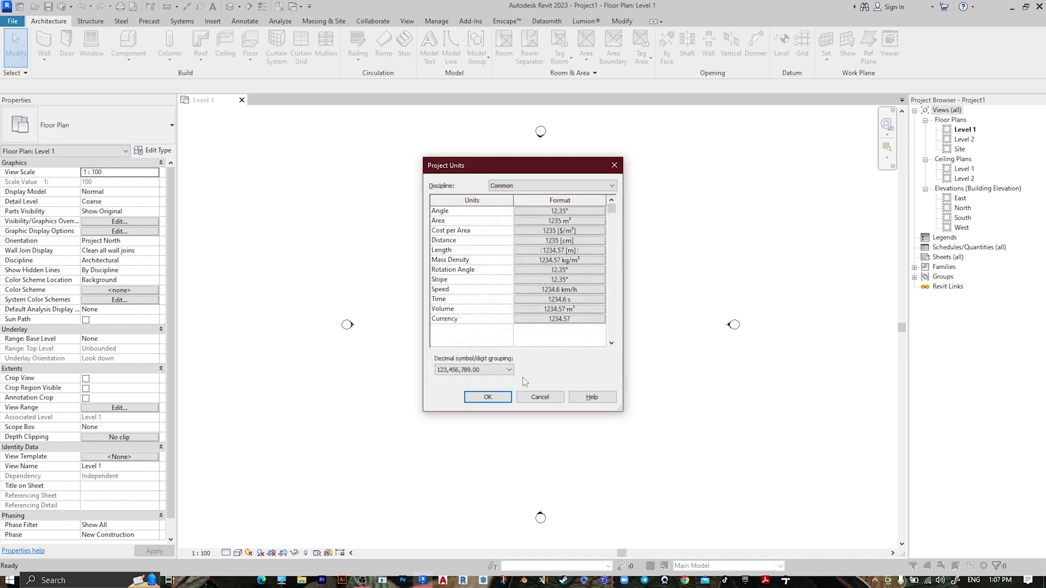
click(487, 397)
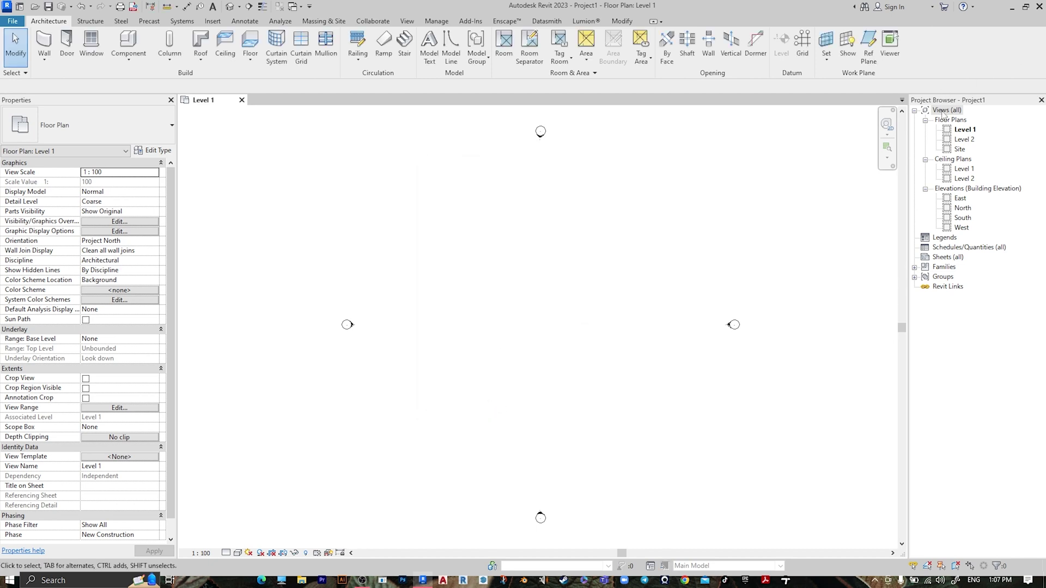
click(963, 130)
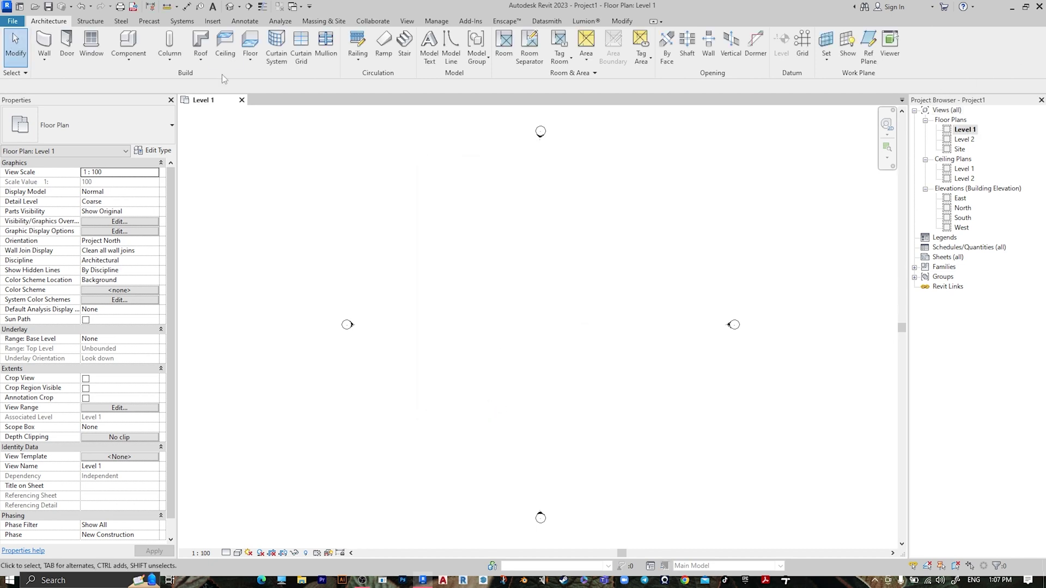
Start a CAD import and select Voetbalveld.dwg from the Desktop's fotball field folder.
click(212, 20)
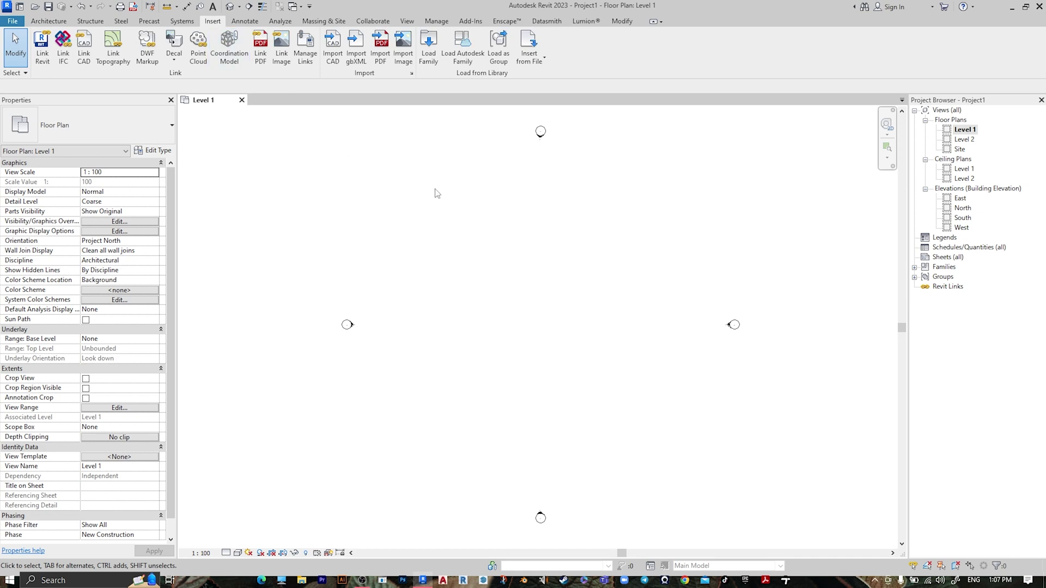
click(337, 58)
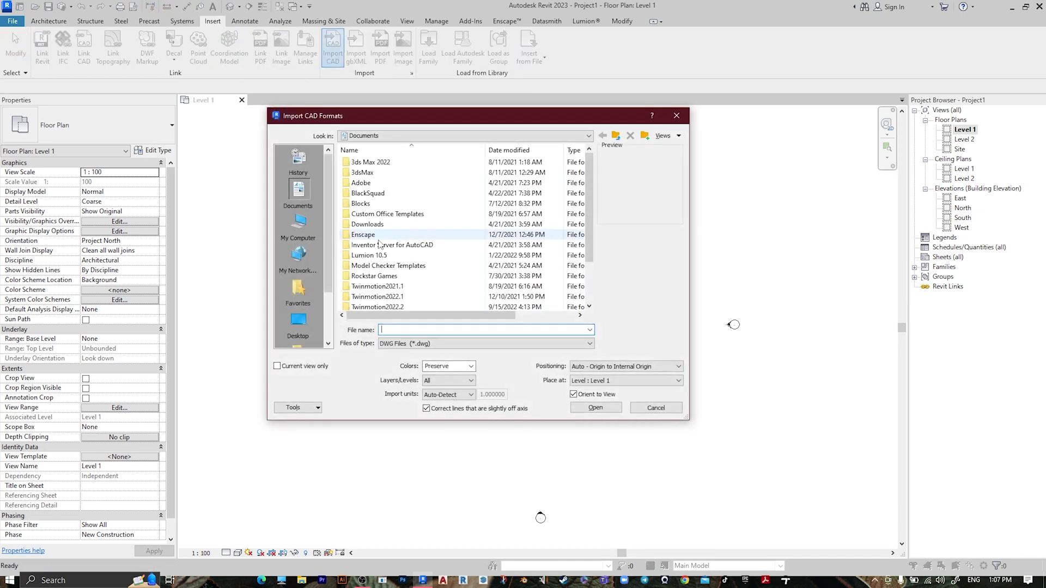
click(301, 331)
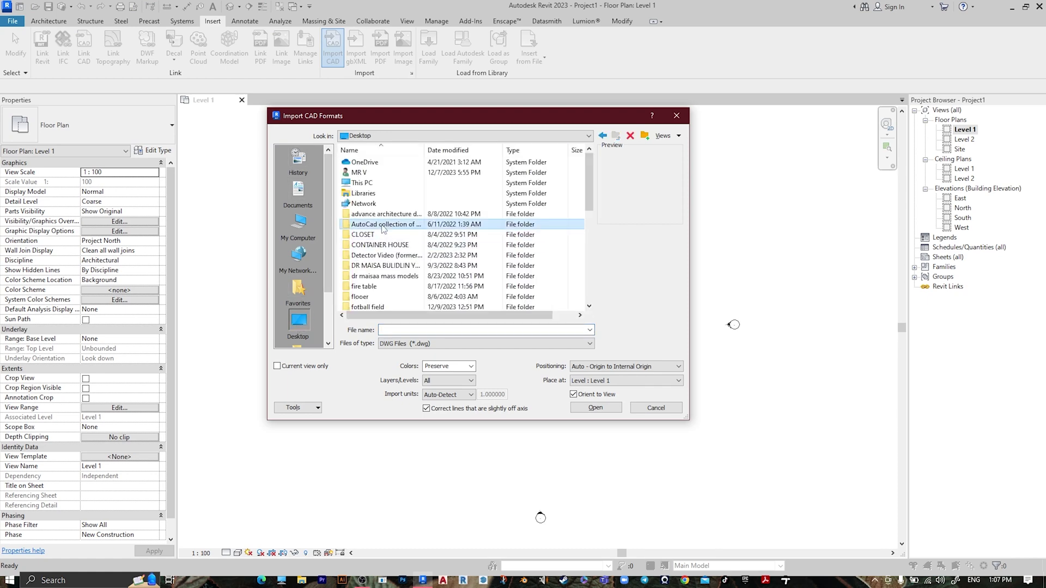
key(f)
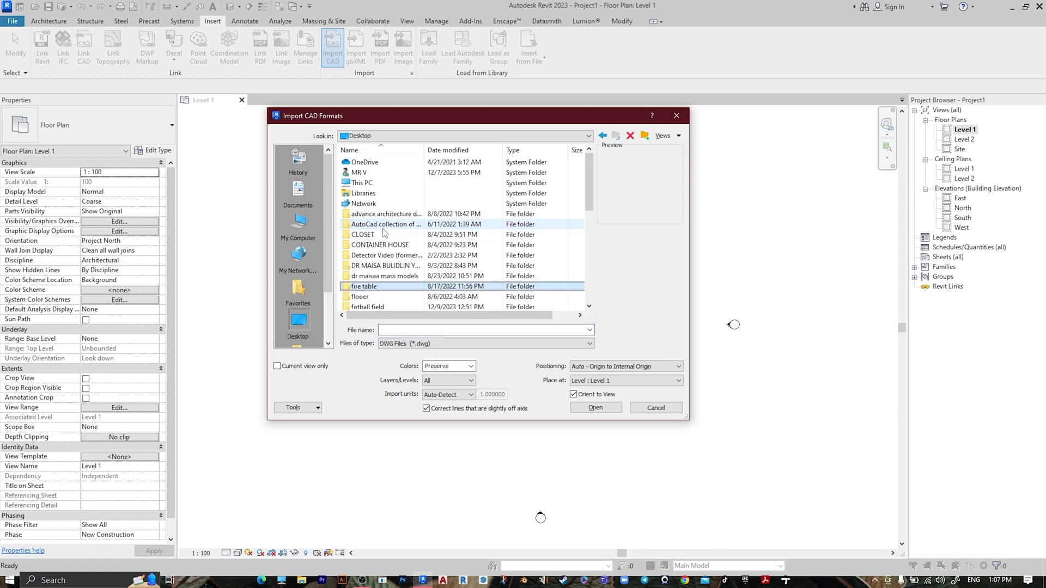
click(381, 297)
key(f)
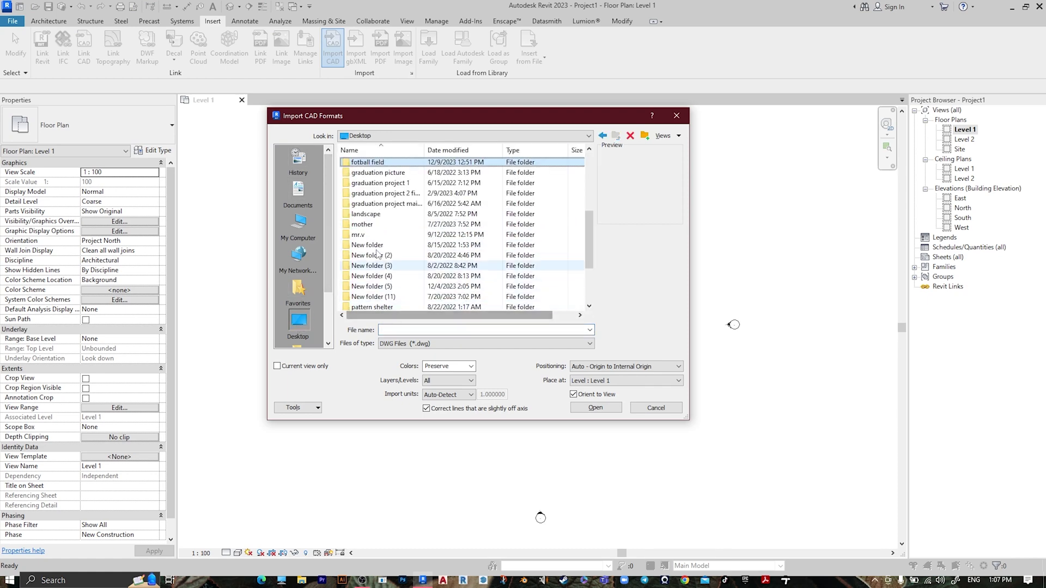
double_click(380, 164)
click(386, 174)
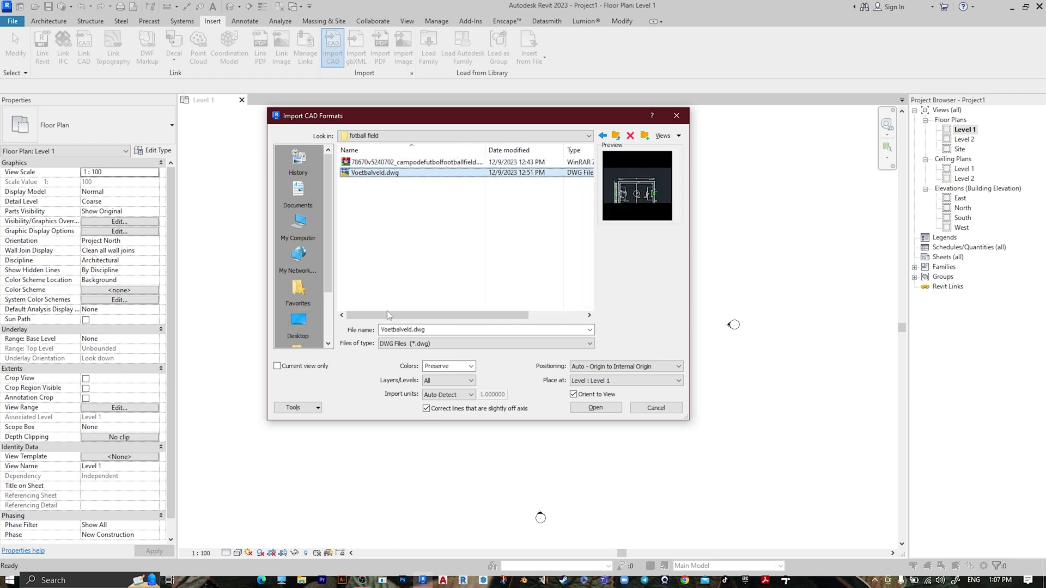
Set import units to meter on Level 1 with Manual - Center positioning.
click(451, 394)
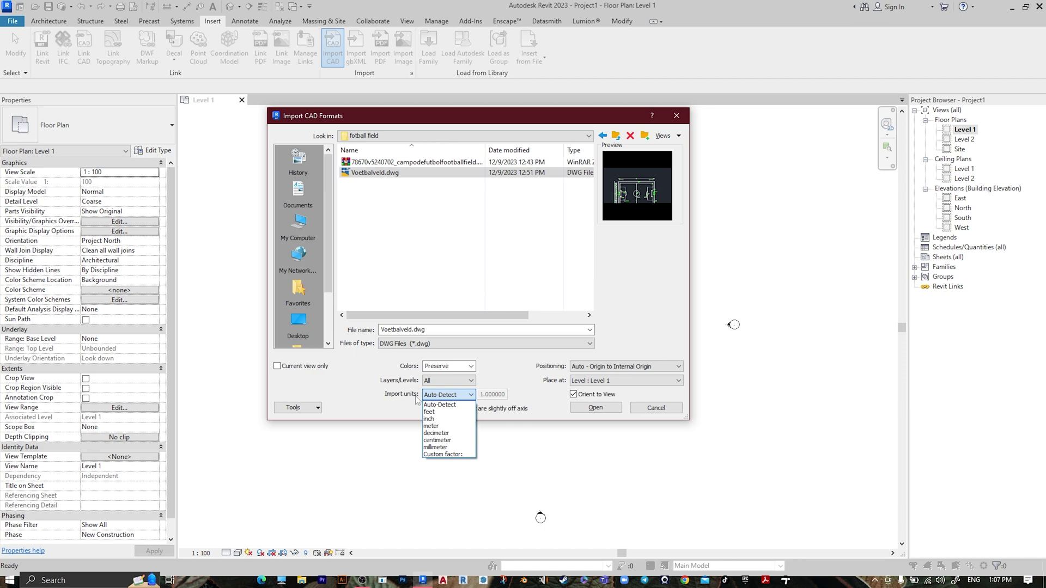
click(450, 403)
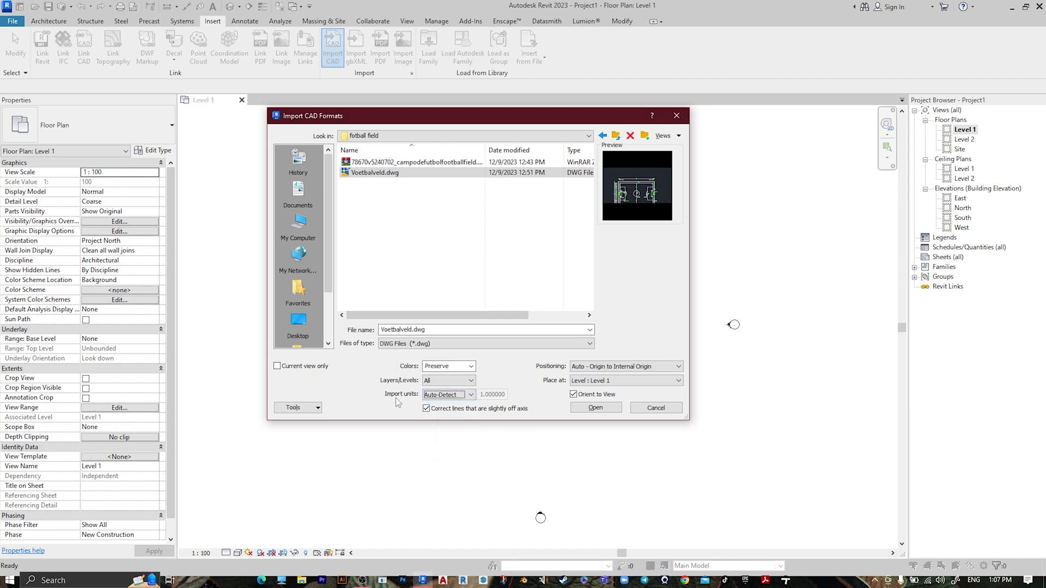
click(437, 395)
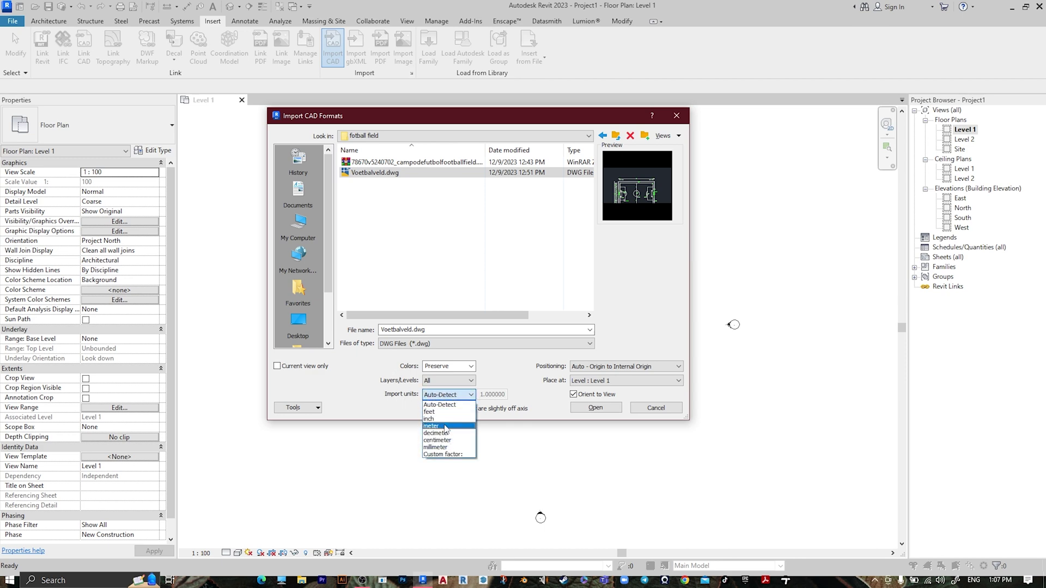
click(446, 426)
click(585, 386)
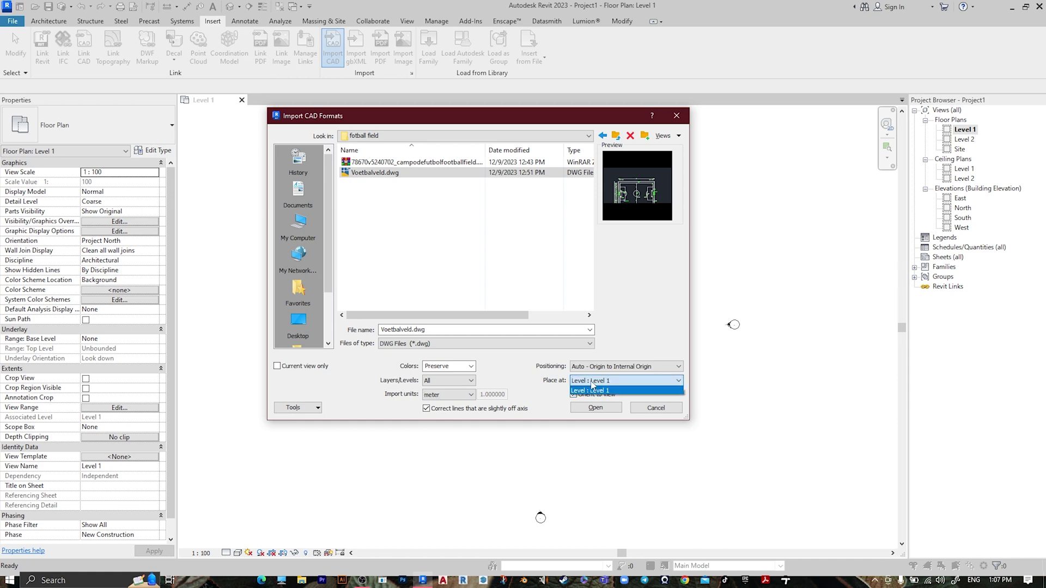
click(595, 387)
click(591, 367)
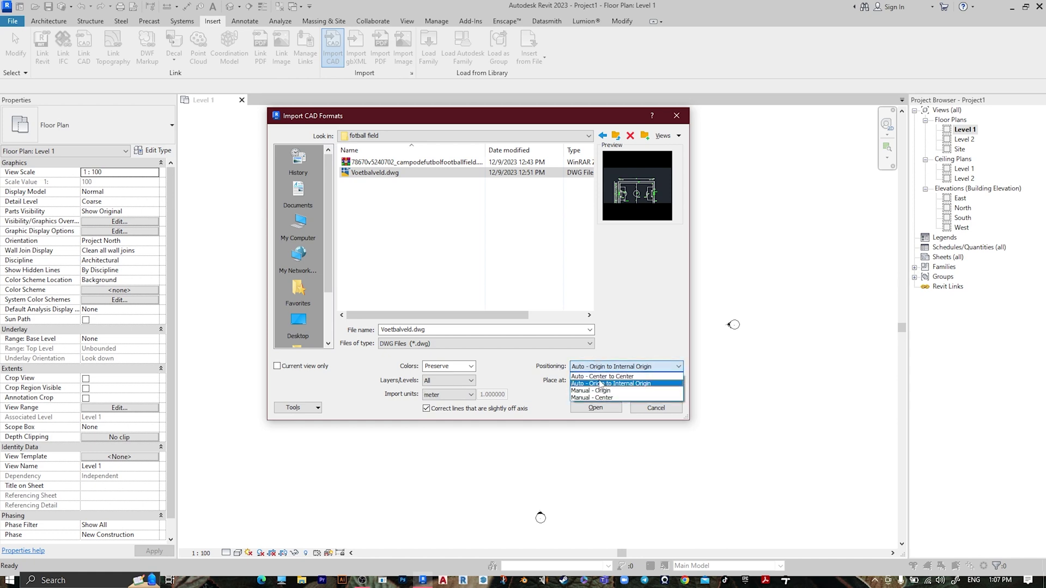
click(603, 398)
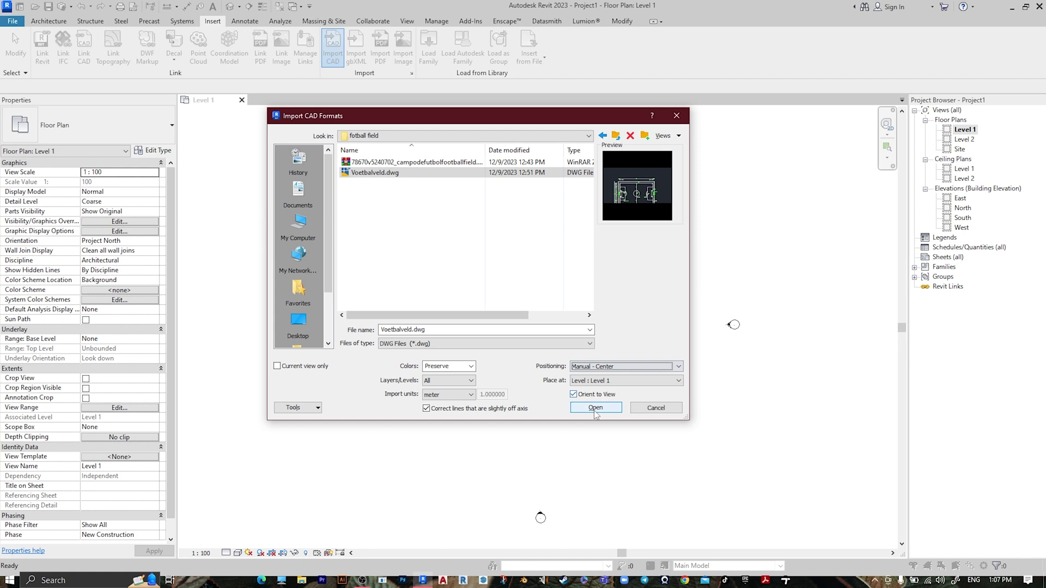
Import Voetbalveld.dwg and place it in the Level 1 plan.
click(595, 408)
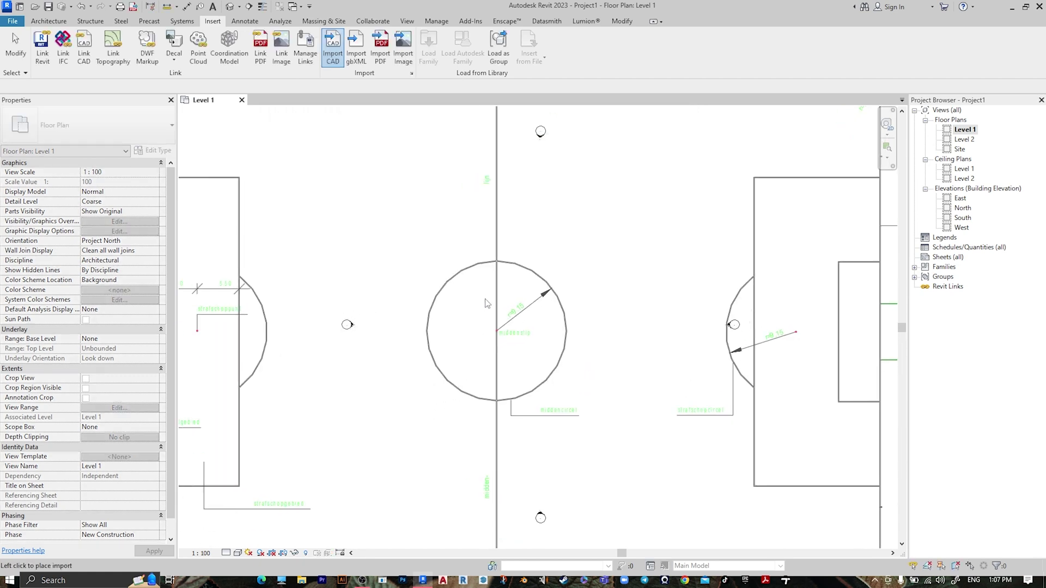
scroll(492, 296, down, 1)
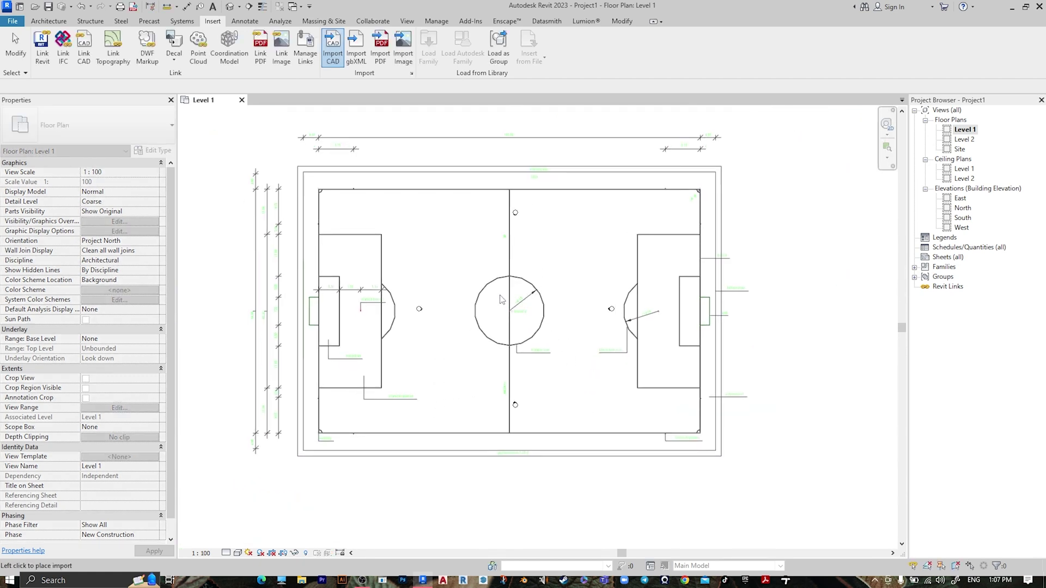
click(503, 296)
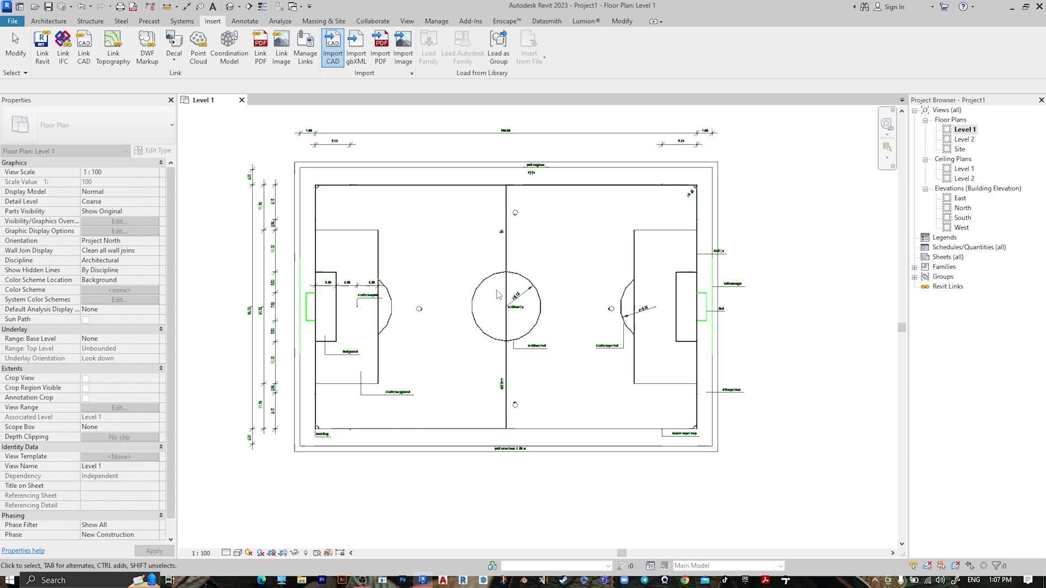
scroll(565, 304, up, 3)
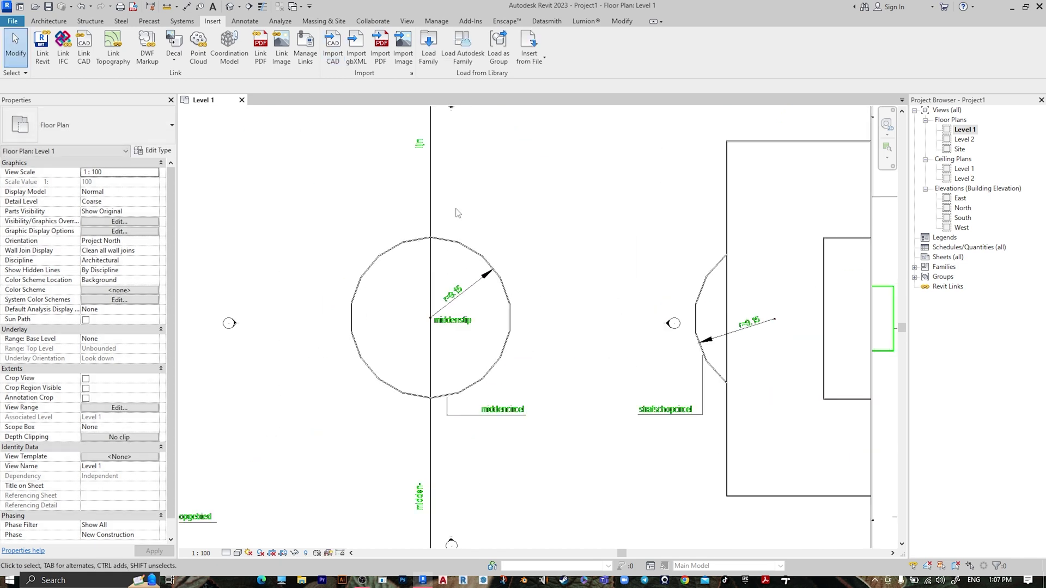
Set the view scale to 1 : 1 and pan toward the field's upper-left corner.
click(197, 553)
click(203, 397)
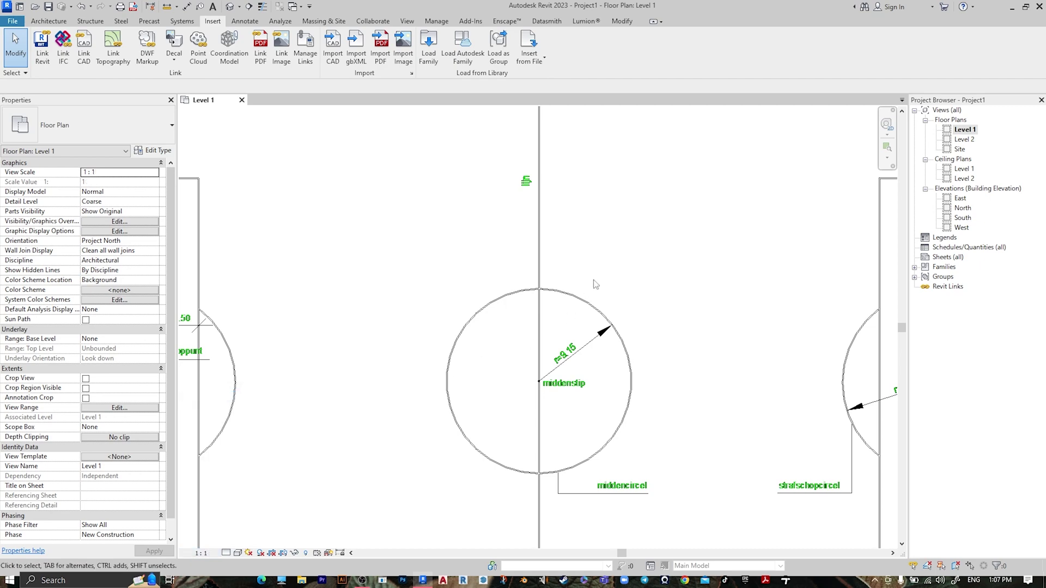
scroll(507, 347, down, 5)
scroll(506, 347, up, 2)
scroll(506, 347, up, 5)
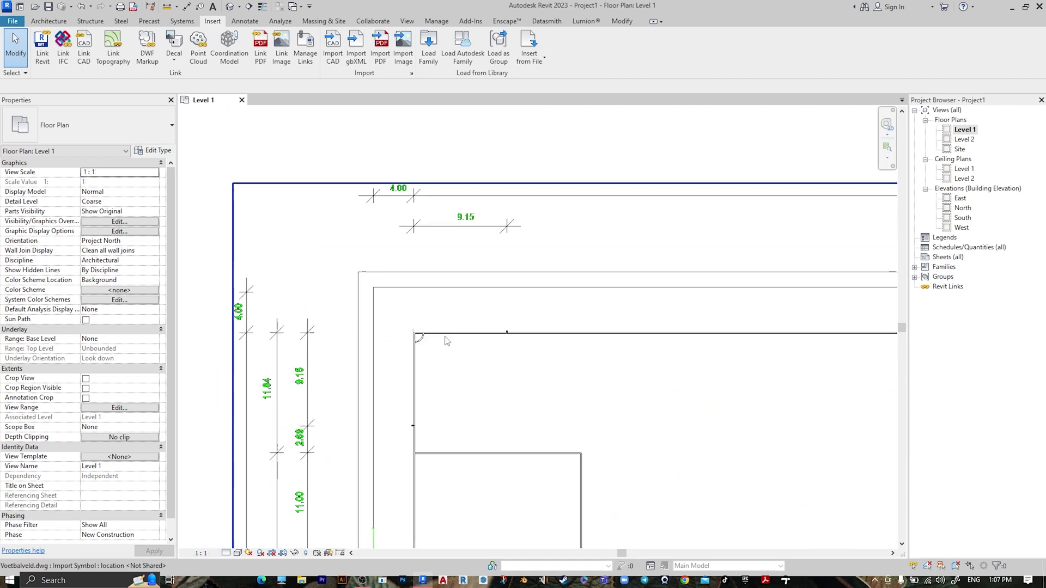
middle_drag(558, 358, 474, 315)
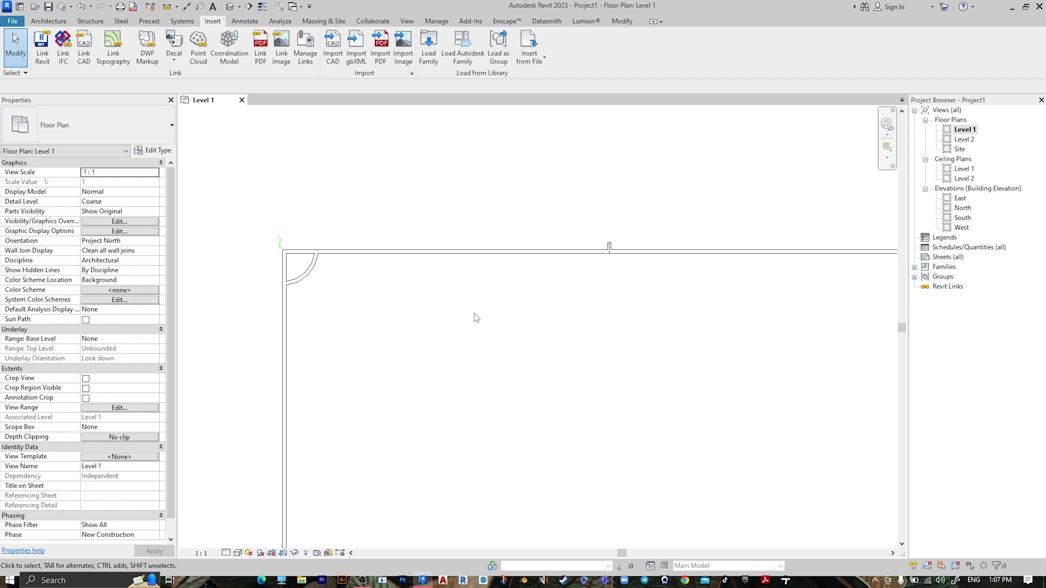
Start creating an architectural floor.
click(49, 20)
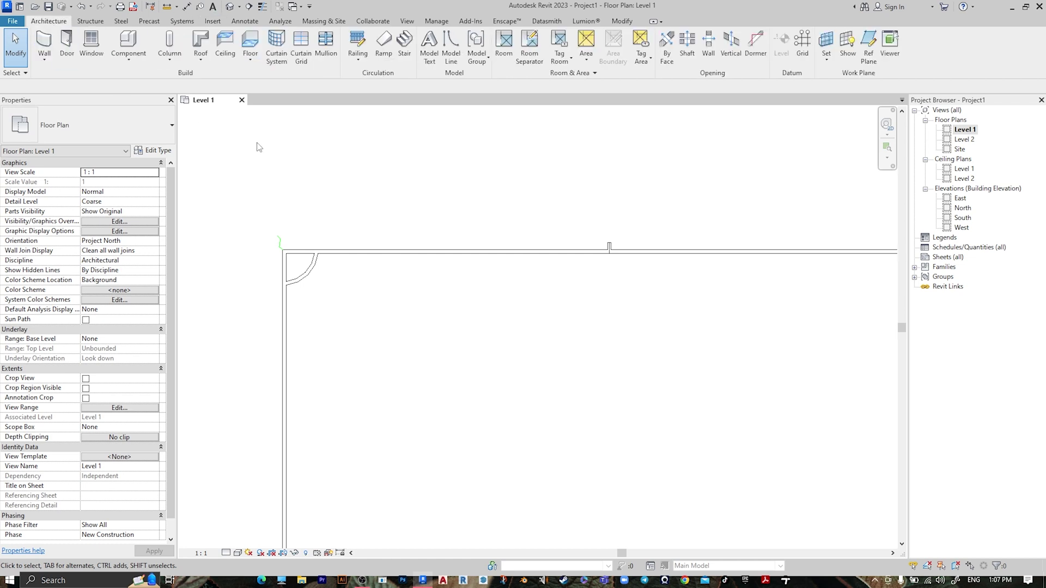
click(250, 64)
click(275, 83)
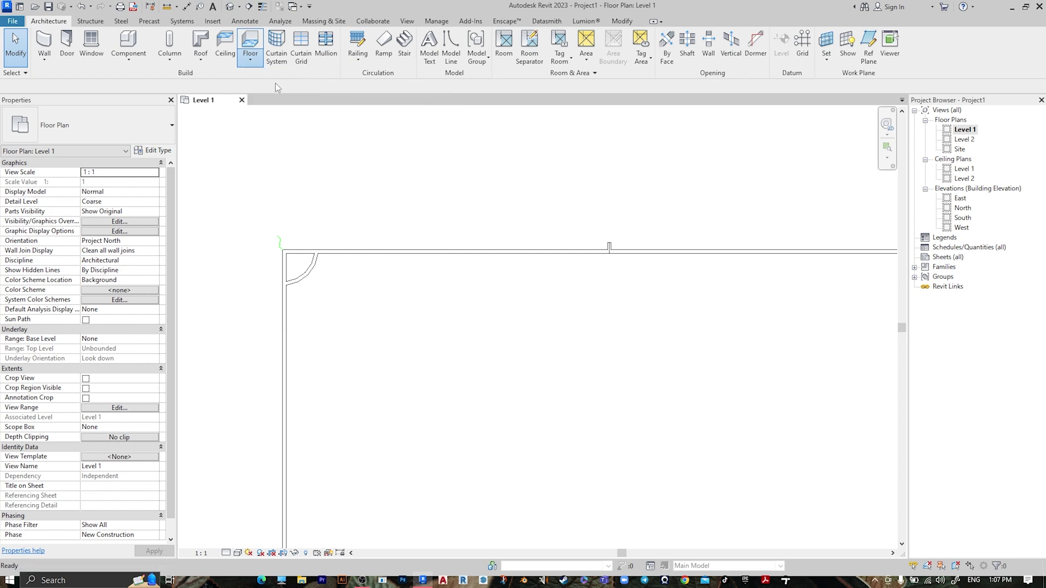
Duplicate Generic 150mm as a new floor type named 'grass field'.
click(146, 153)
click(689, 164)
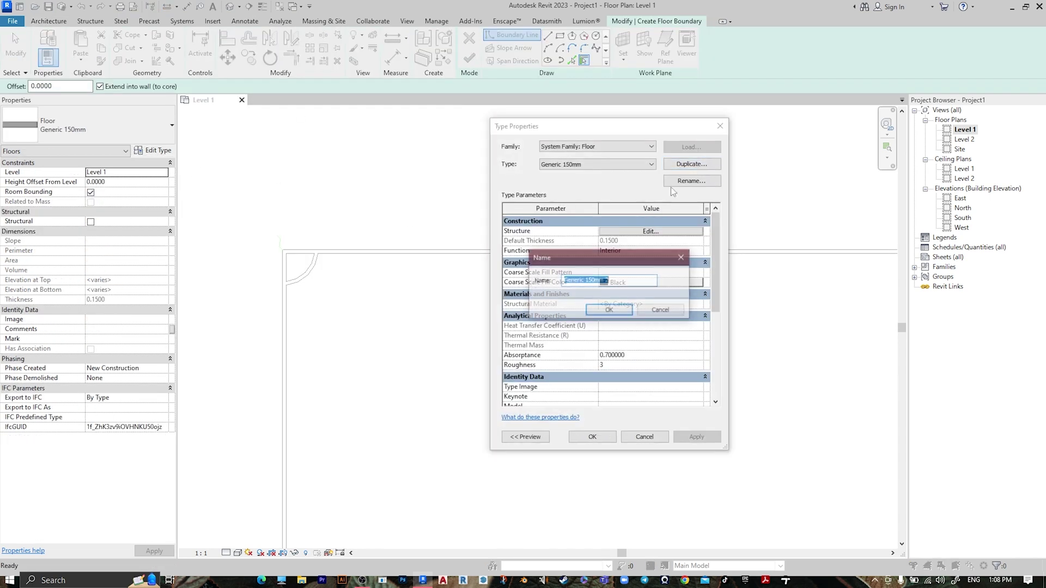
text(grass field)
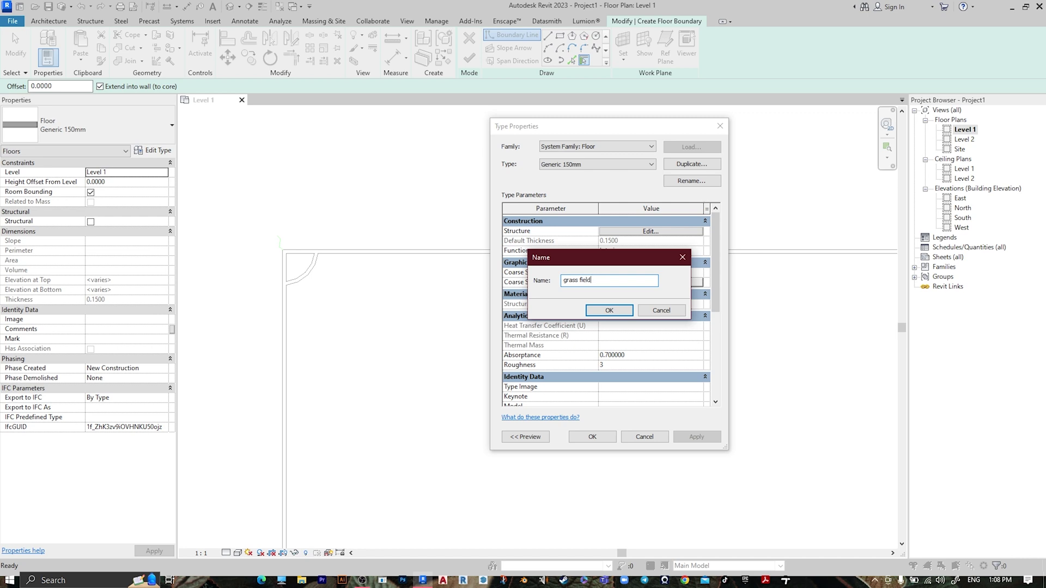
key(Return)
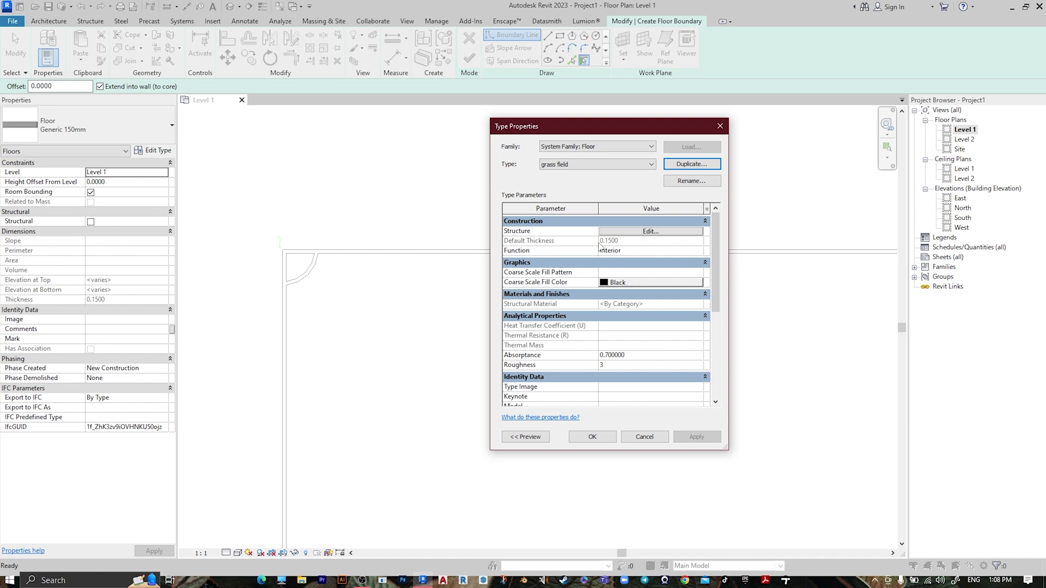
Set the grass field structure layer thickness to 0.1 and browse for its material.
click(627, 232)
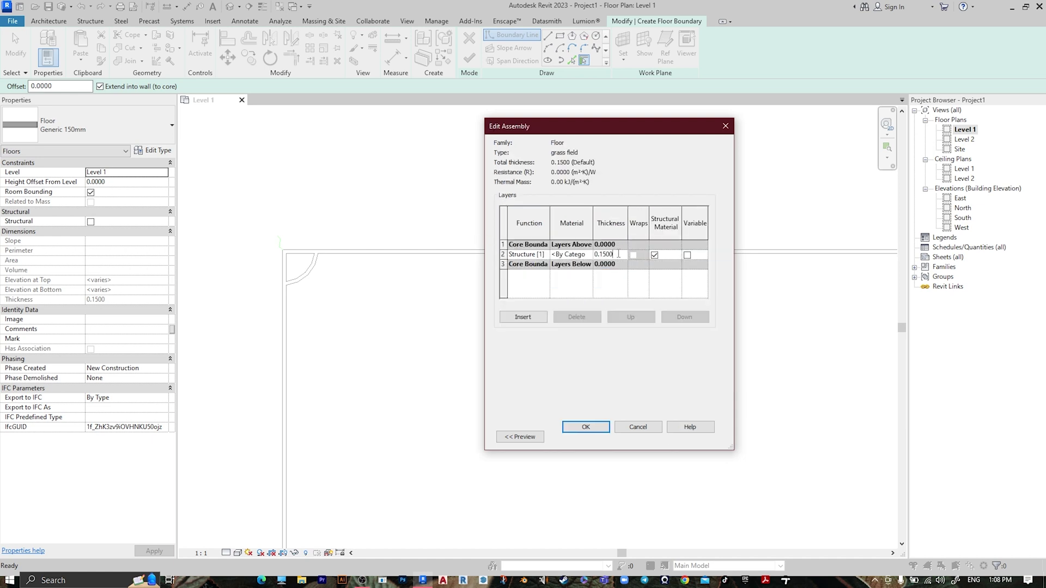
click(618, 255)
text(0.1)
key(Tab)
click(569, 254)
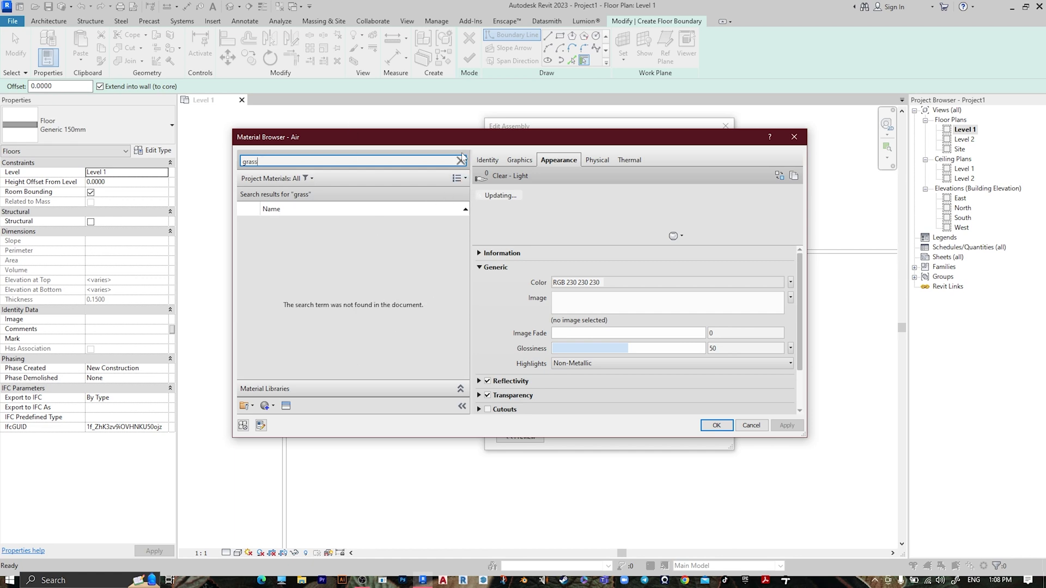
Create a new material and name it 'grass'.
click(461, 161)
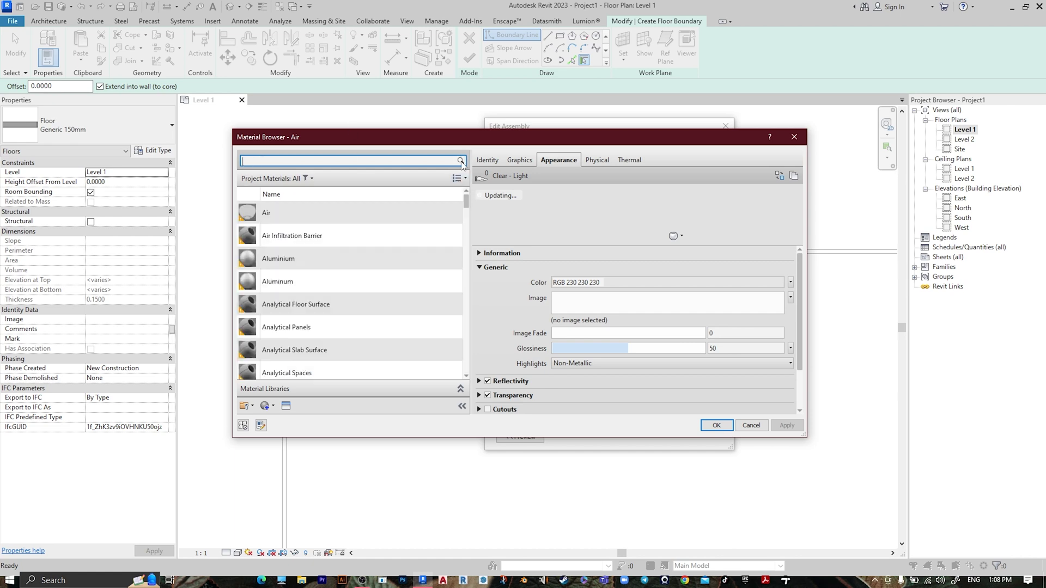
click(270, 408)
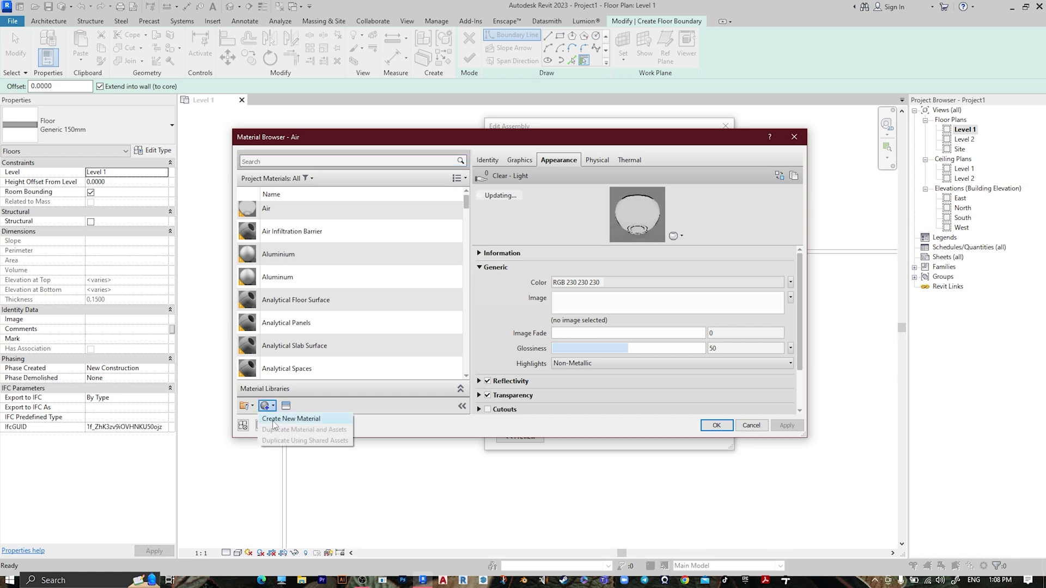
click(277, 420)
right_click(280, 276)
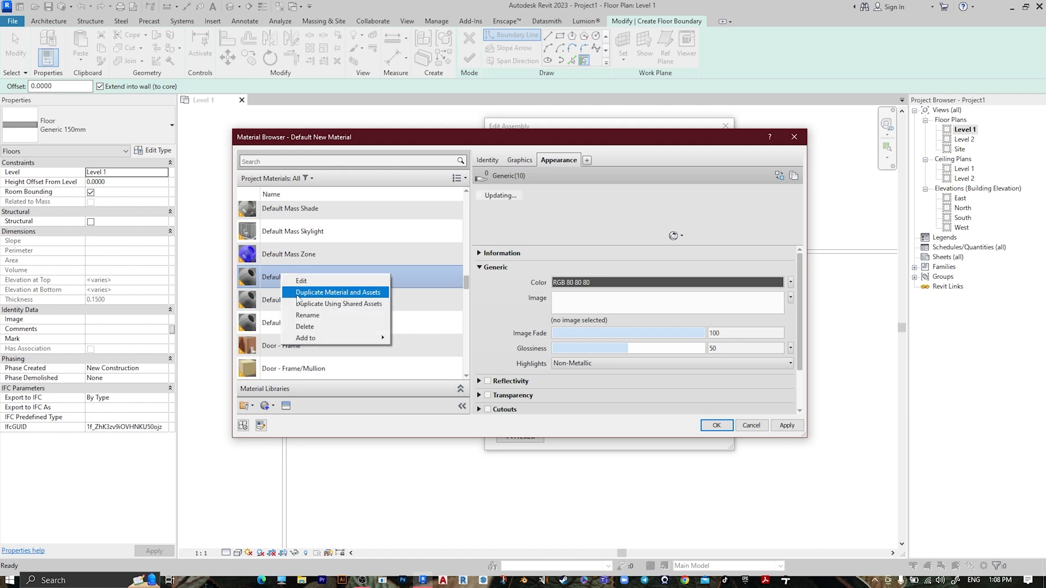
click(315, 318)
text(grass)
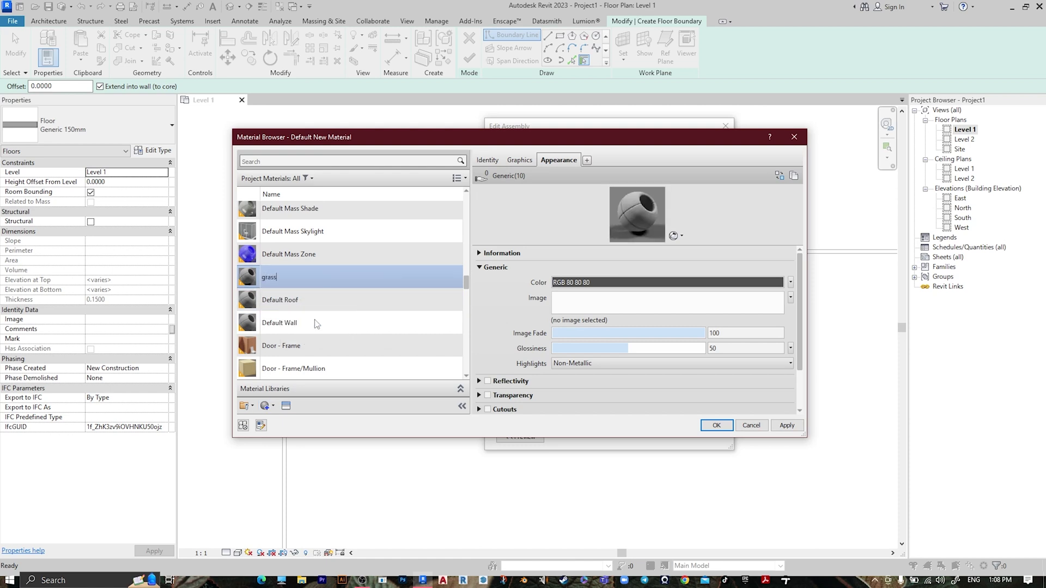
key(Return)
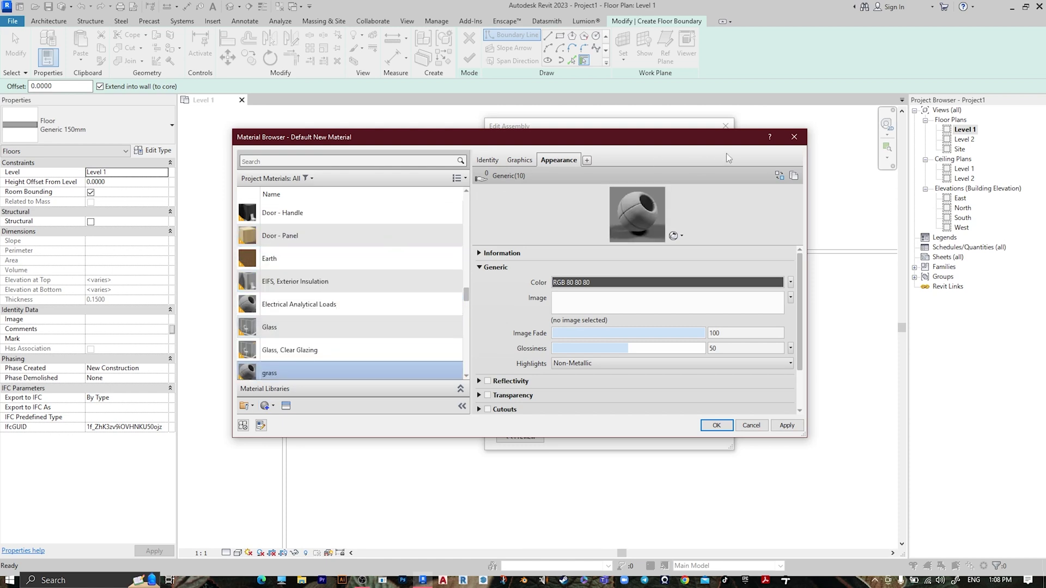
Give the grass material the Grass - Raw Field appearance and accept it for the layer.
click(779, 177)
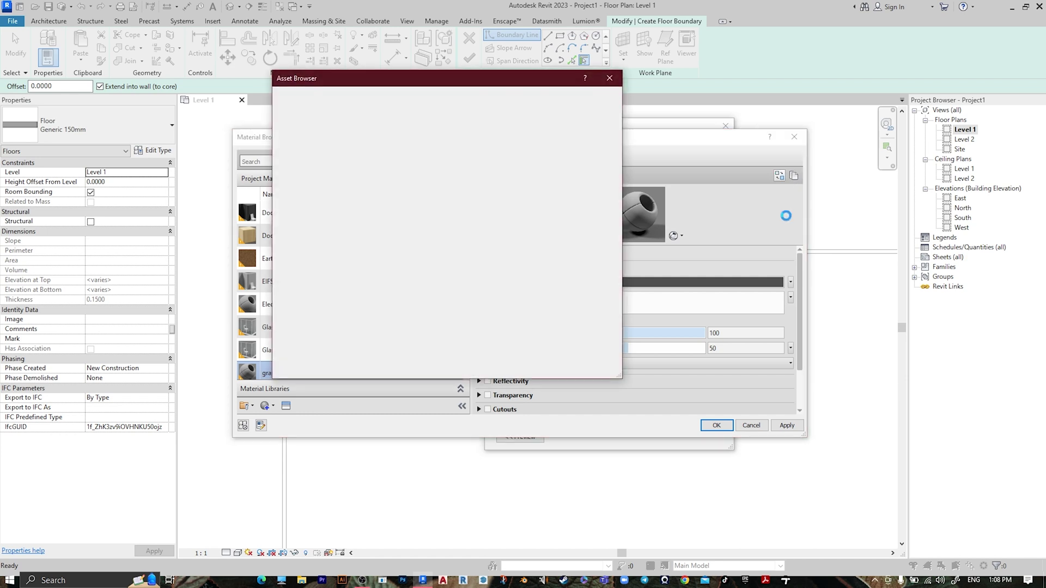
click(405, 103)
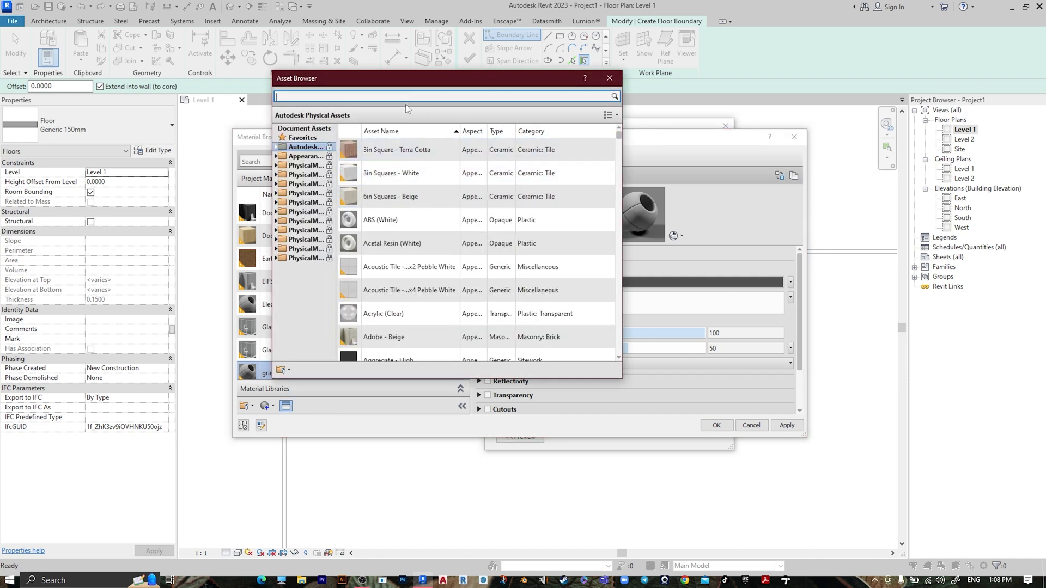
text(grass)
key(Return)
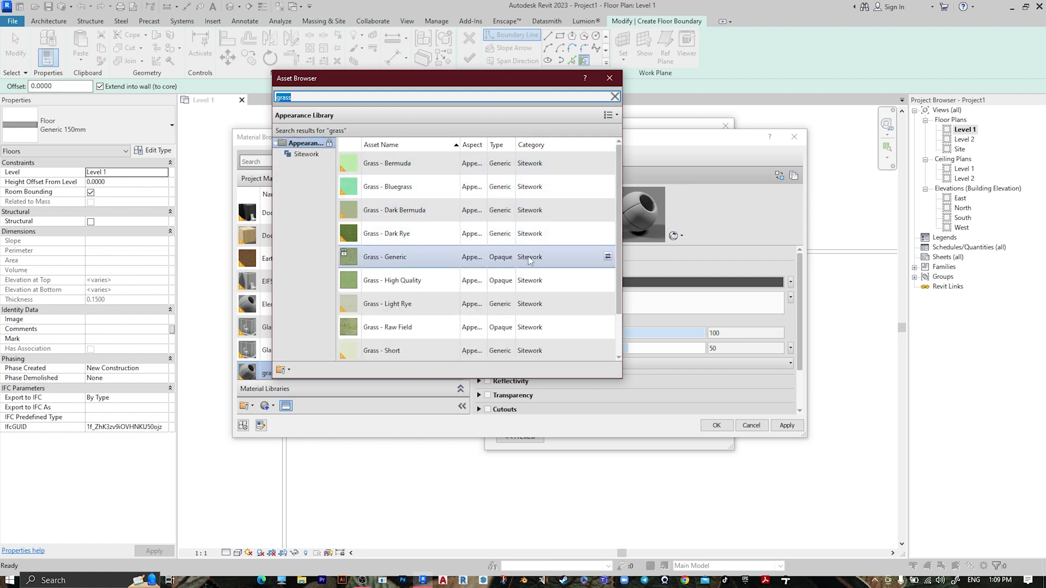
scroll(518, 262, down, 1)
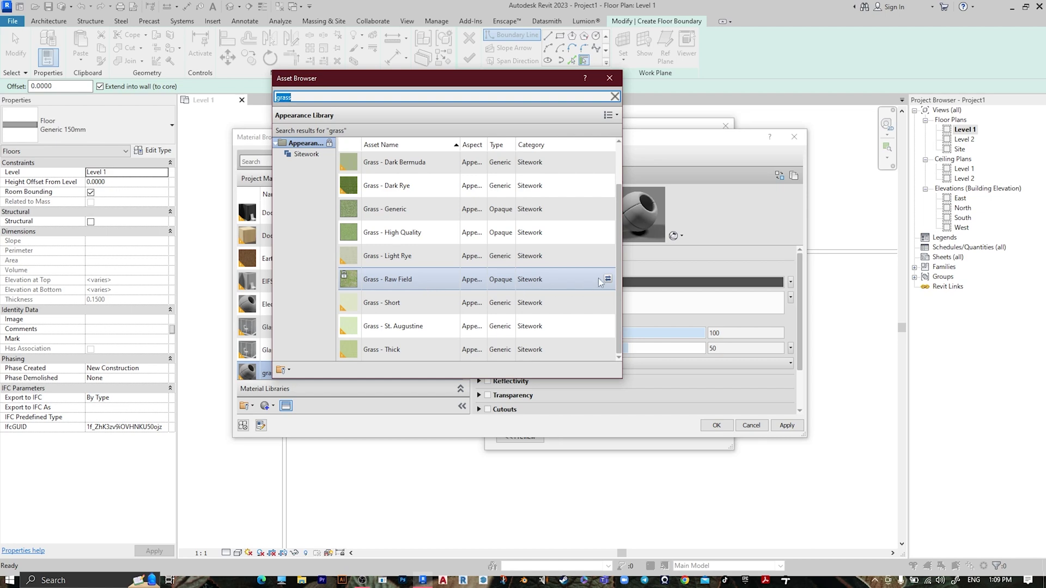
click(607, 279)
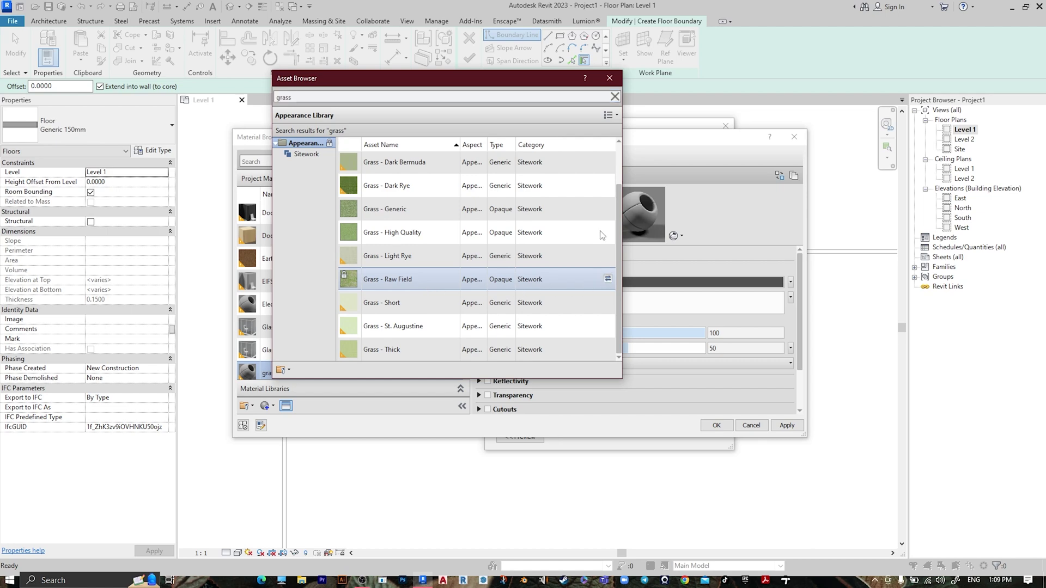
click(607, 80)
click(715, 427)
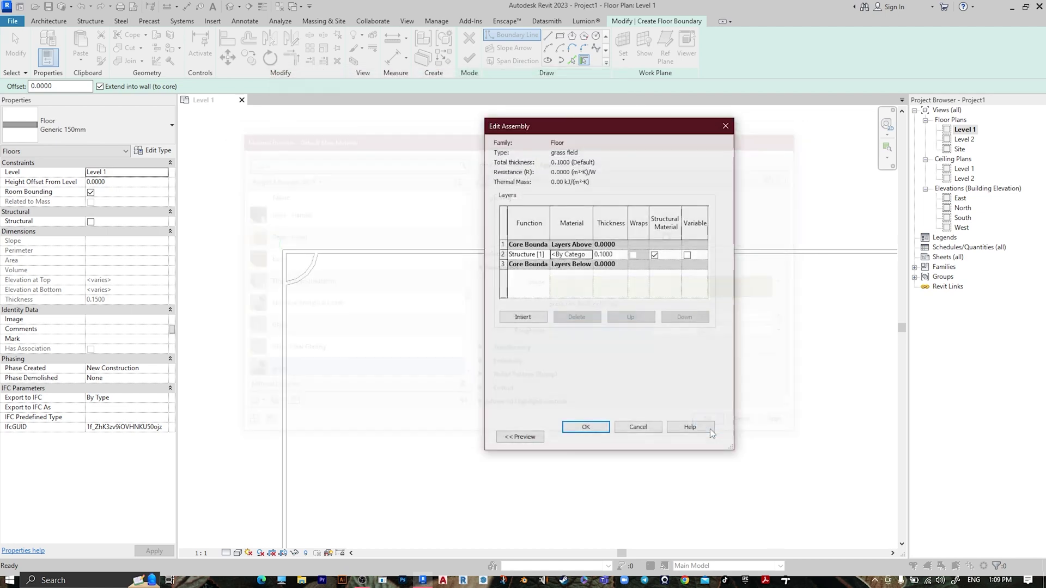
Confirm the grass field type and start a rectangle at the pitch's top-left corner.
click(594, 427)
click(593, 436)
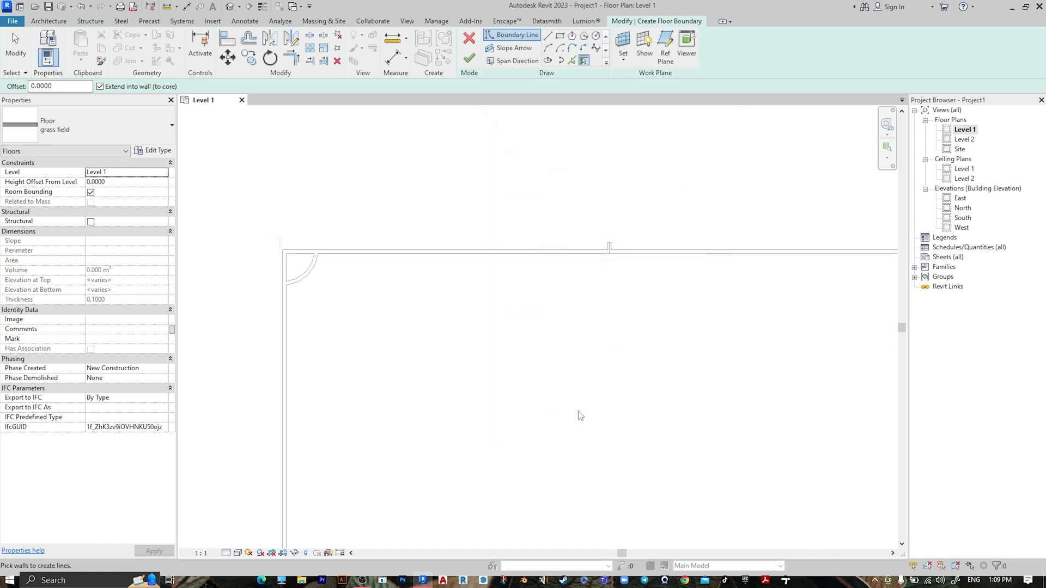
click(560, 36)
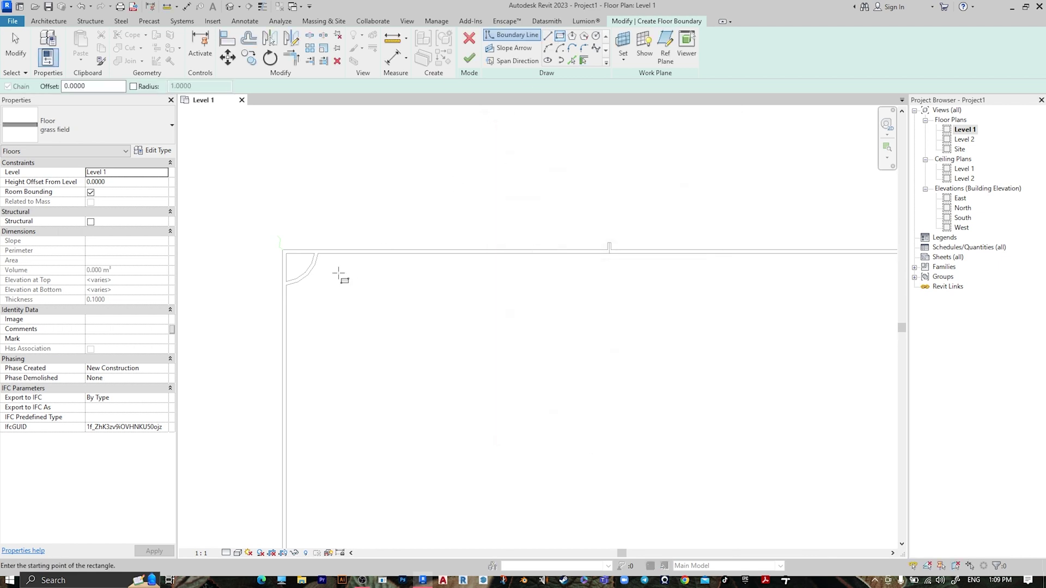
scroll(285, 247, up, 2)
click(285, 242)
scroll(502, 292, down, 3)
scroll(636, 394, up, 3)
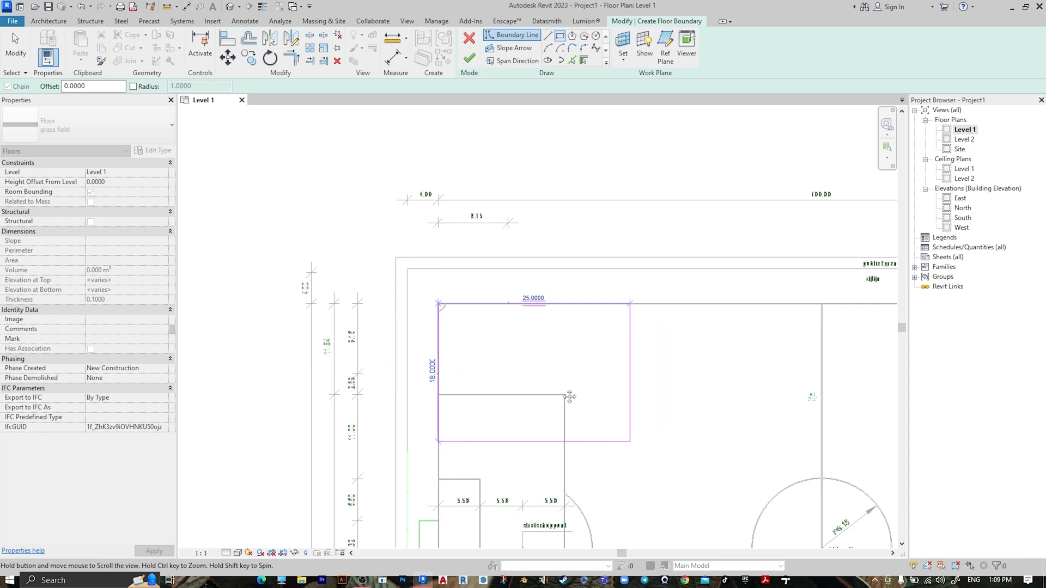
Close the rectangle at the far pitch corner and finish the 6400 m² grass floor.
middle_drag(635, 394, 398, 247)
scroll(599, 313, up, 5)
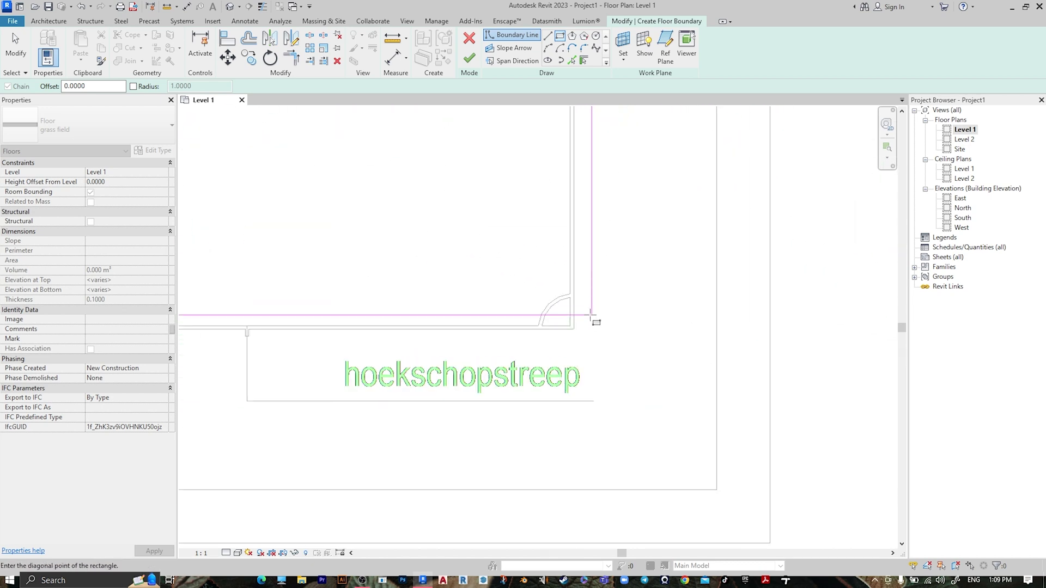
middle_drag(574, 334, 488, 435)
click(488, 434)
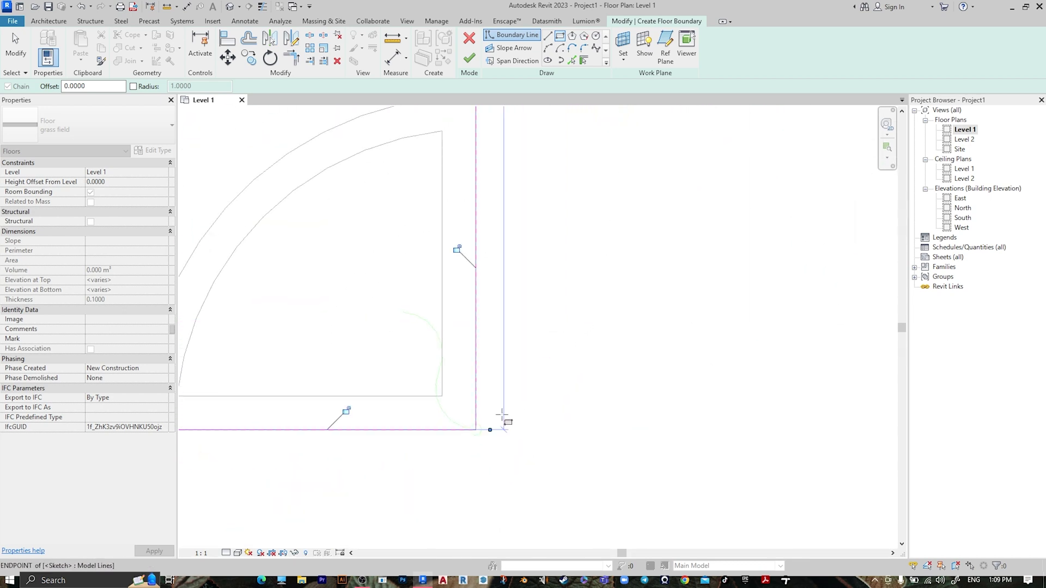
scroll(600, 321, down, 4)
scroll(662, 312, down, 3)
middle_drag(401, 251, 595, 380)
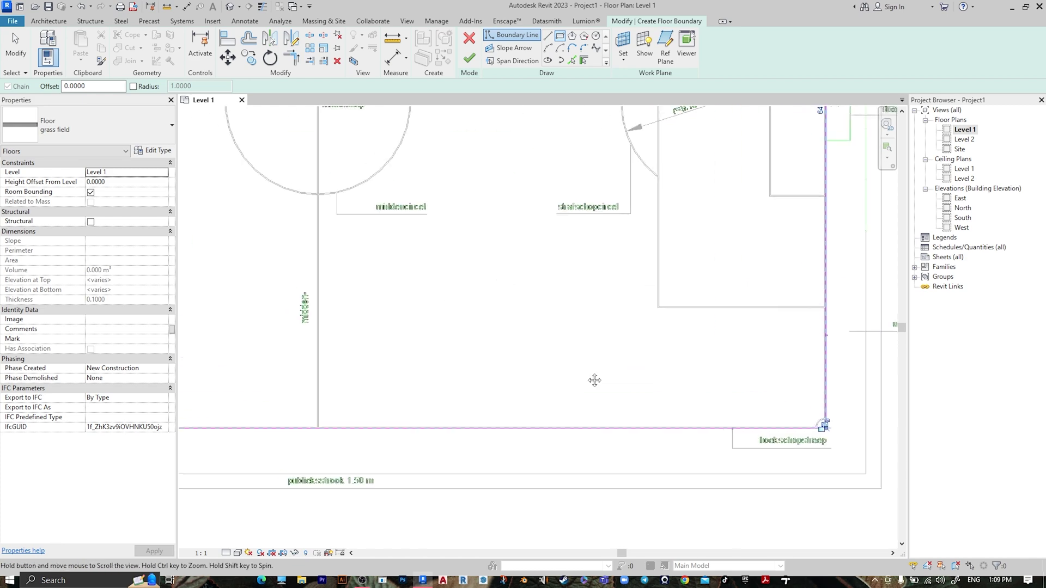
click(466, 65)
scroll(539, 347, down, 4)
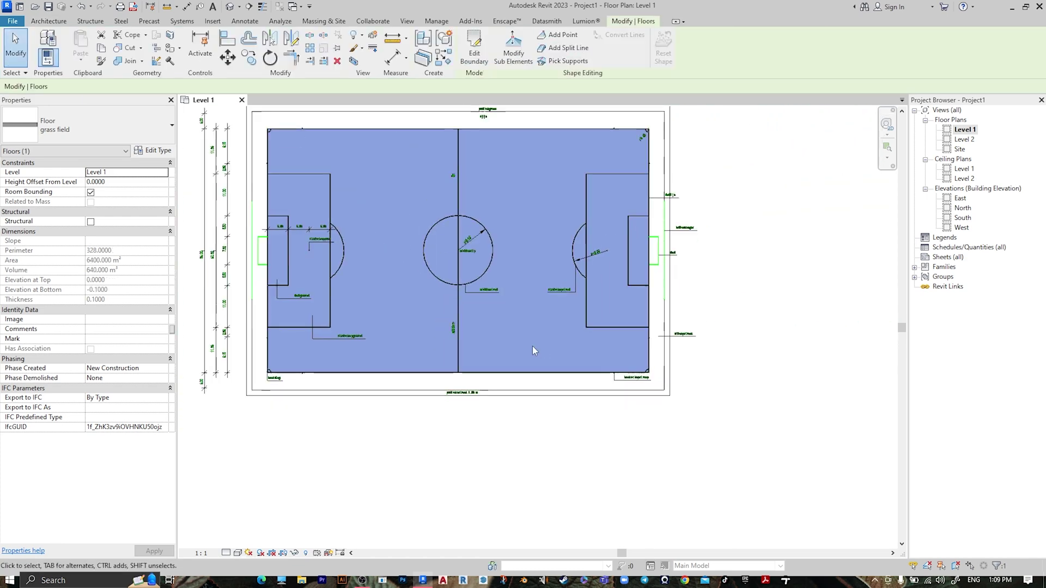
Start another floor, duplicate grass field as 'white lines', and open its layer structure.
click(364, 391)
scroll(403, 234, up, 6)
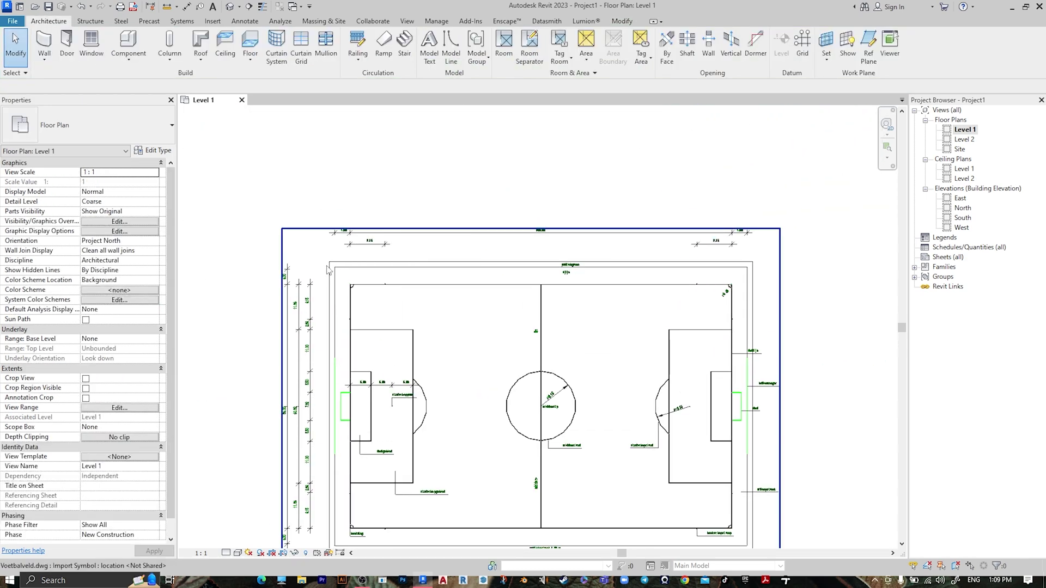
scroll(411, 232, up, 4)
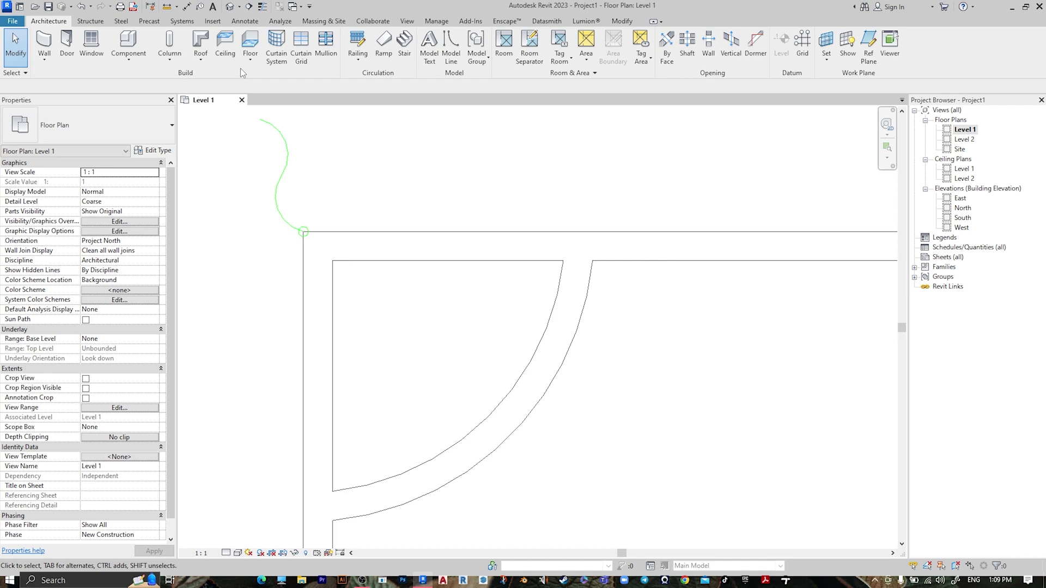
click(255, 61)
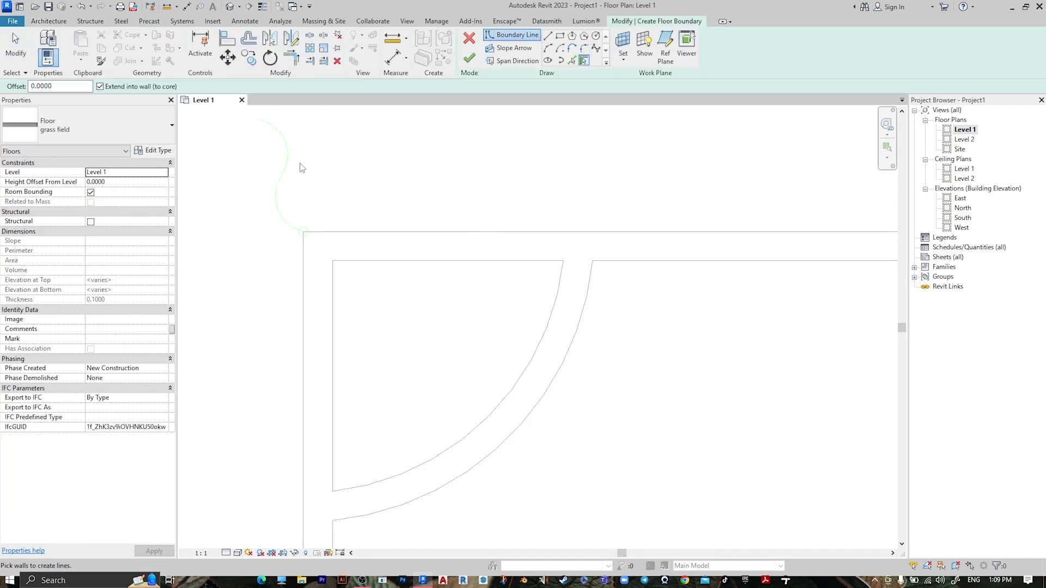
click(158, 151)
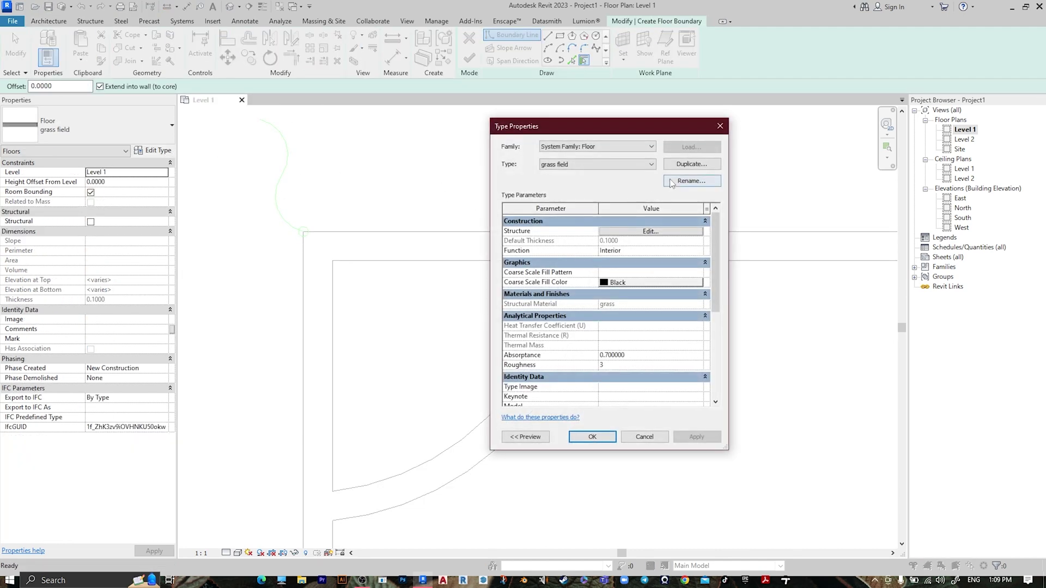
click(690, 164)
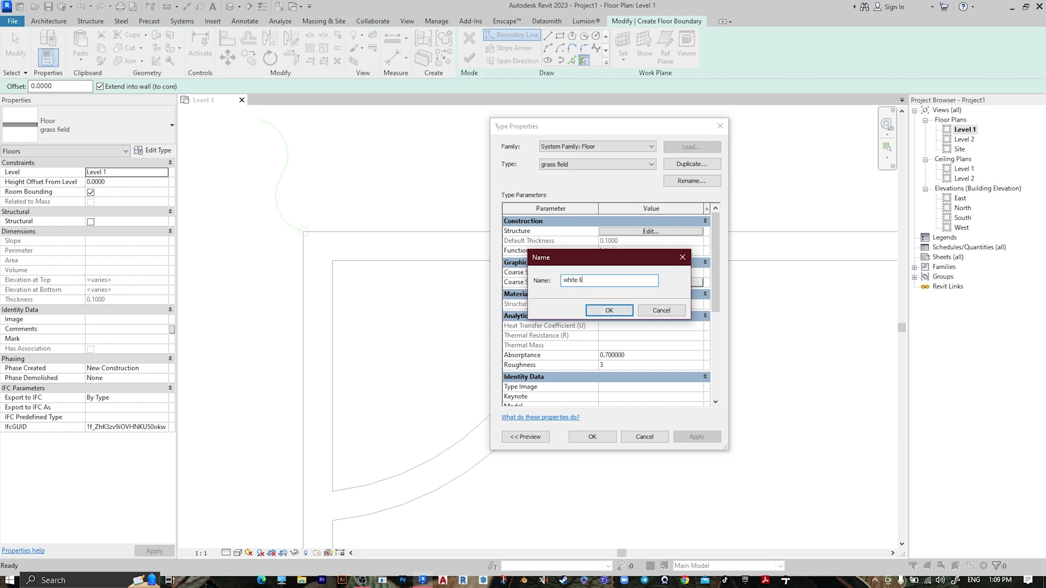
key(Return)
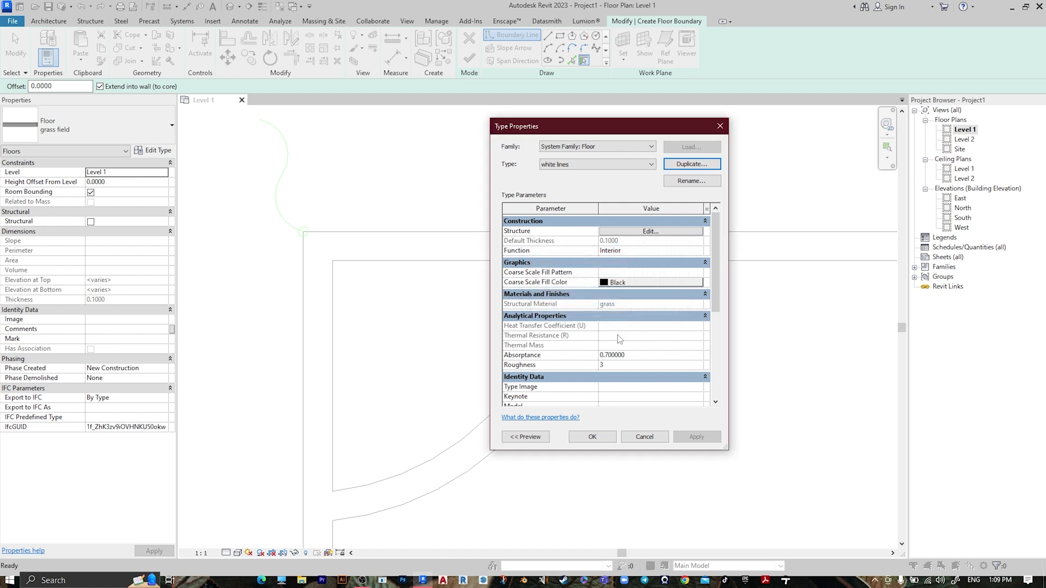
click(641, 233)
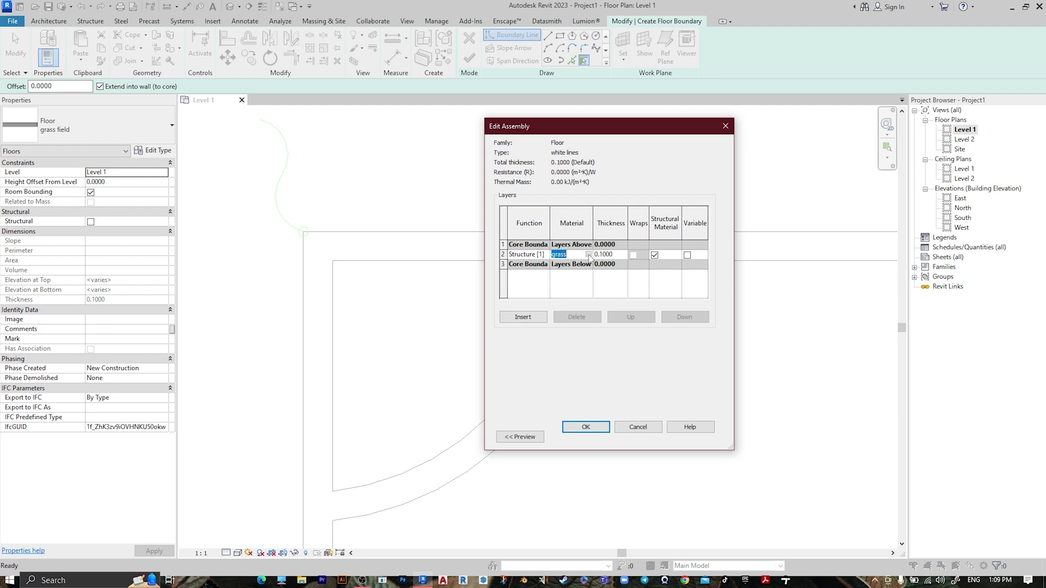
Create a new material for the floor layer named 'white 11'.
click(588, 255)
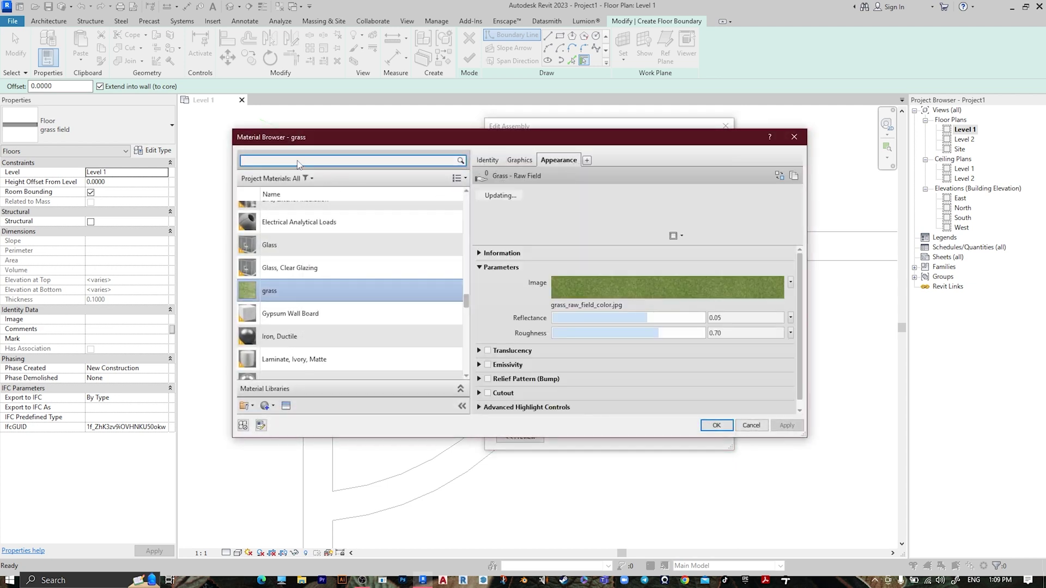
click(272, 407)
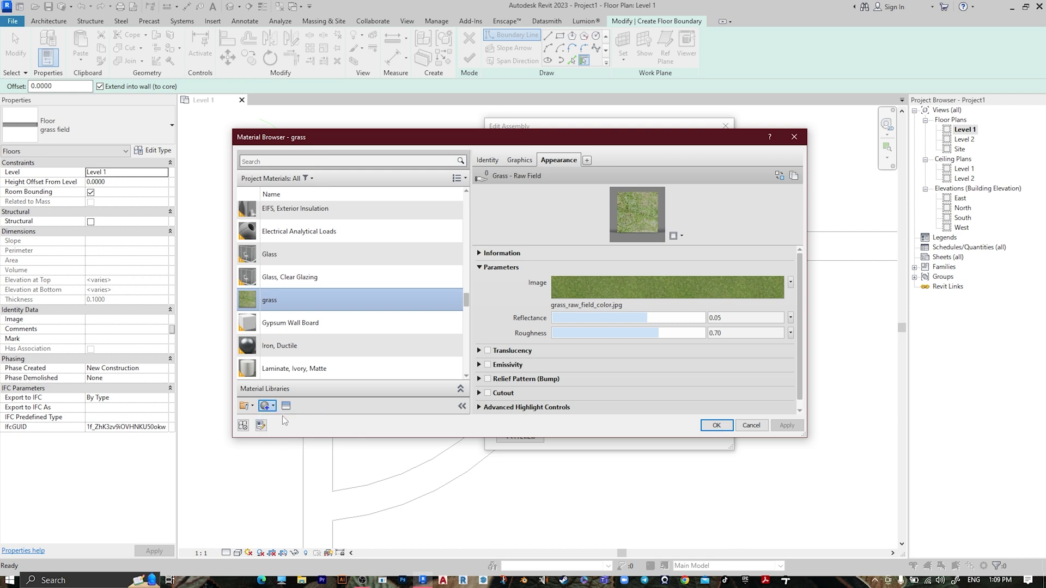
click(282, 416)
right_click(279, 286)
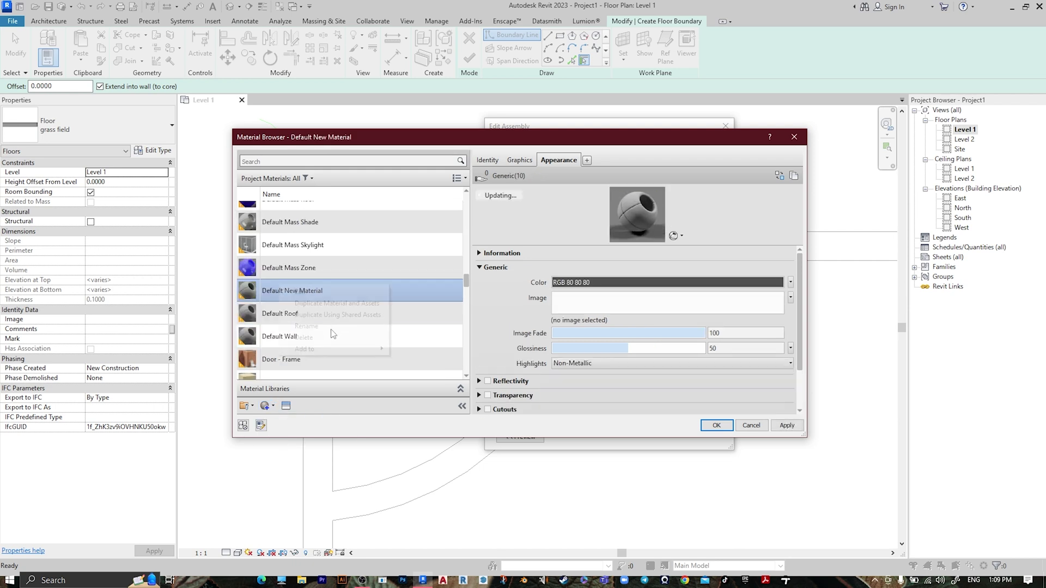
click(330, 326)
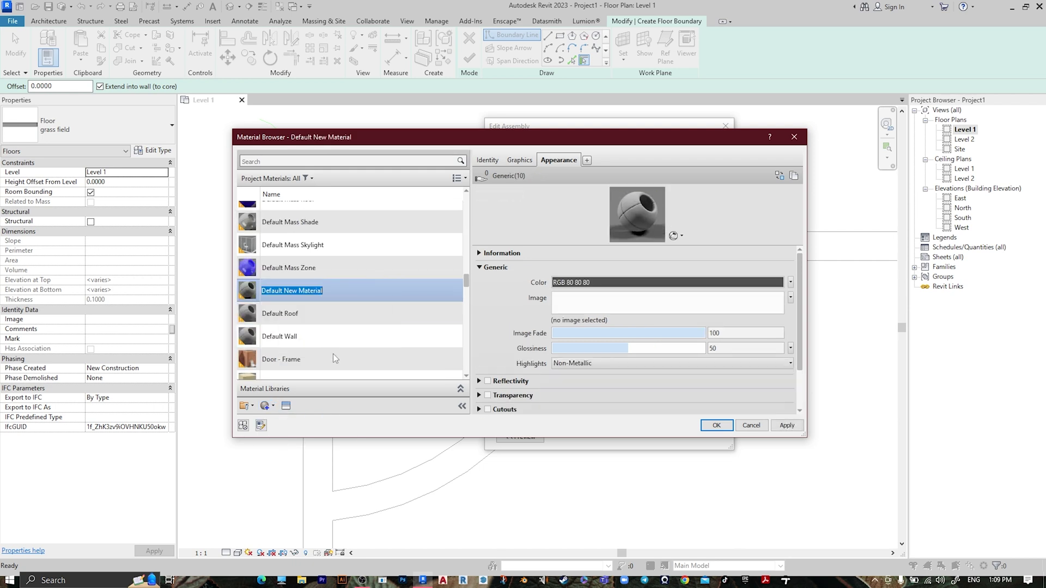
text(white )
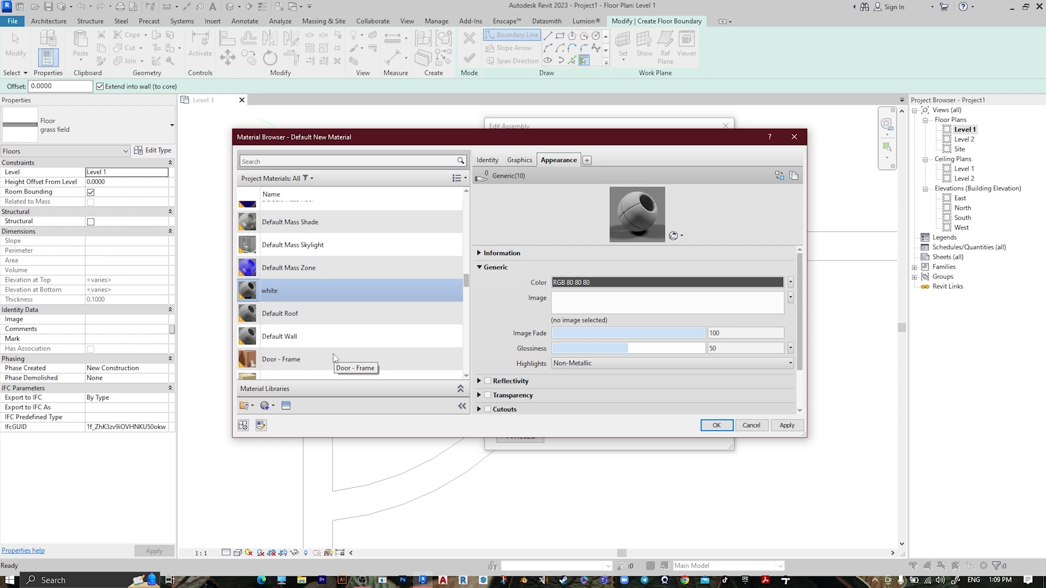
text(11)
key(Return)
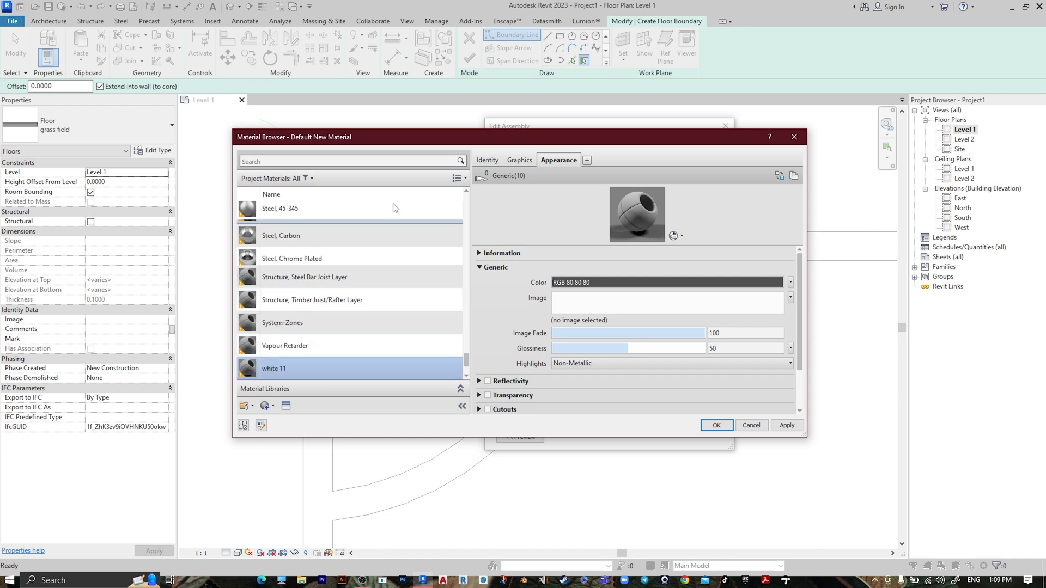
Give white 11 the PVC - White appearance and confirm all floor type dialogs.
click(781, 175)
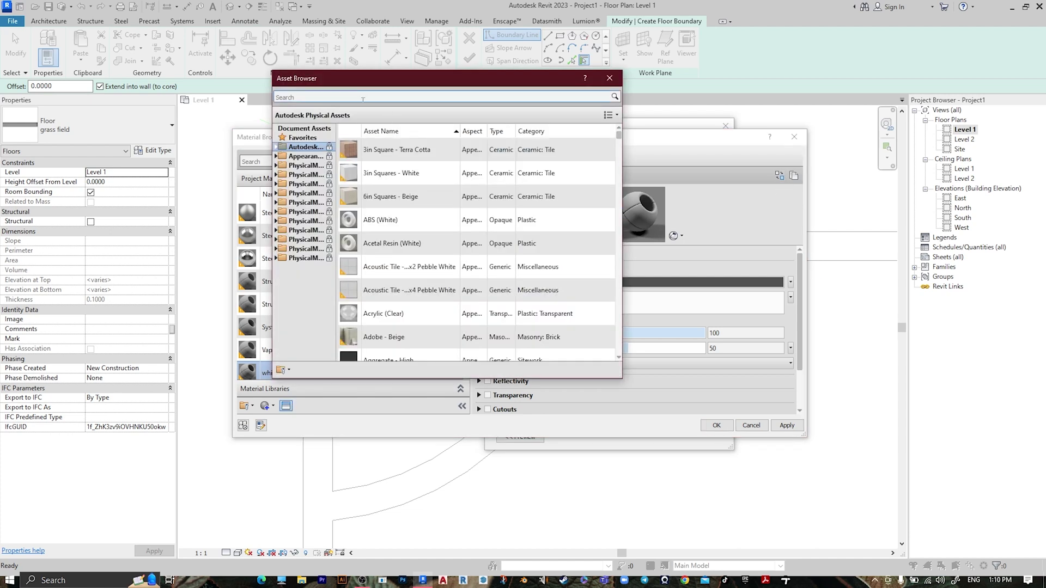
click(354, 98)
text(white)
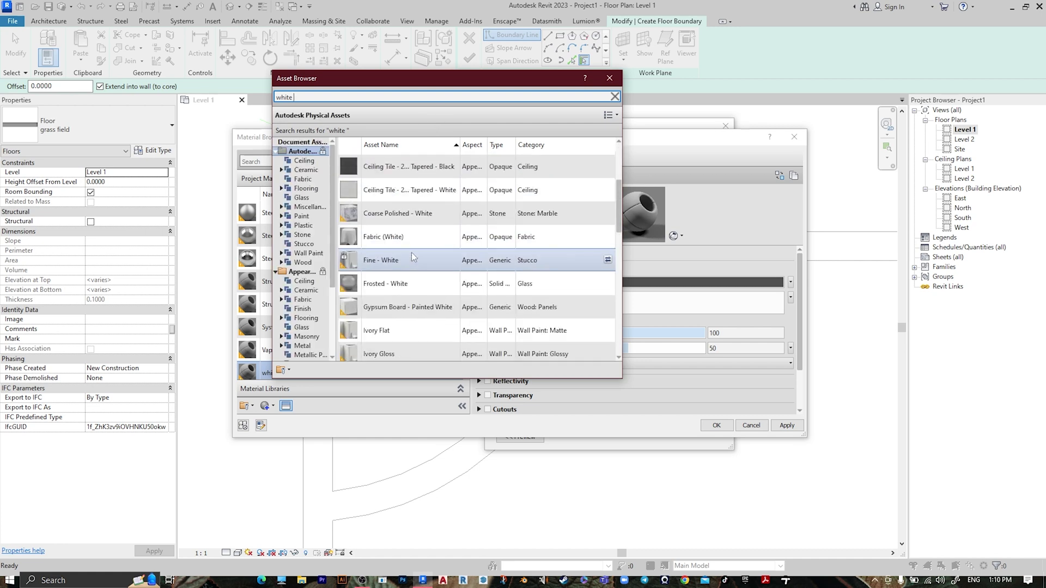
scroll(410, 253, down, 5)
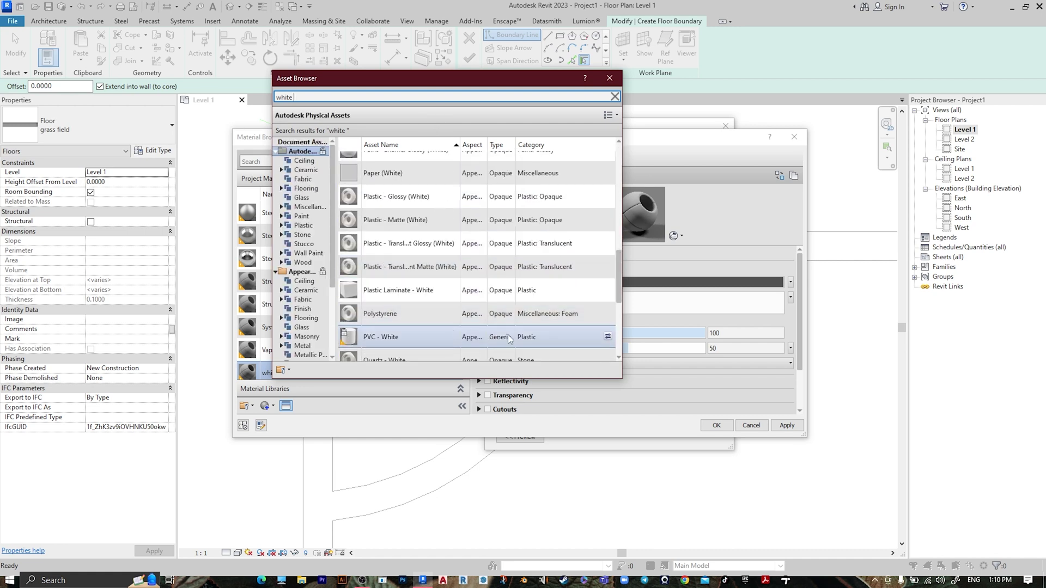
click(607, 337)
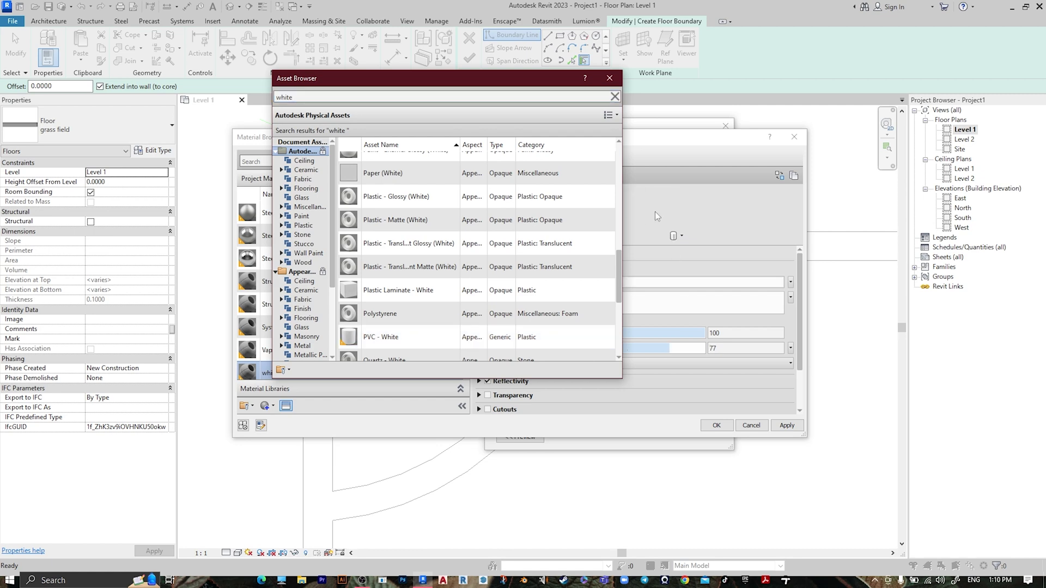
click(609, 79)
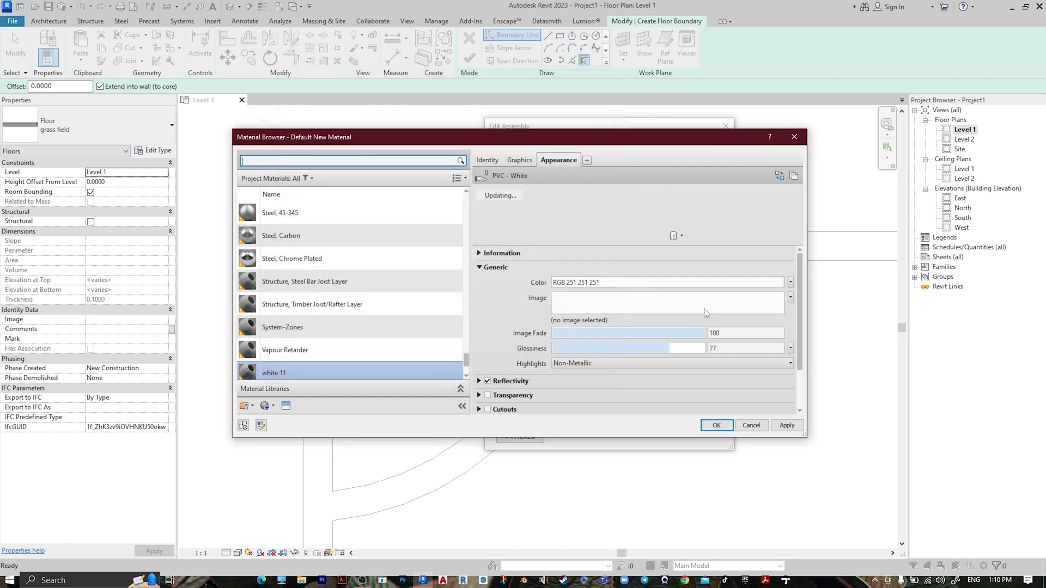
click(717, 425)
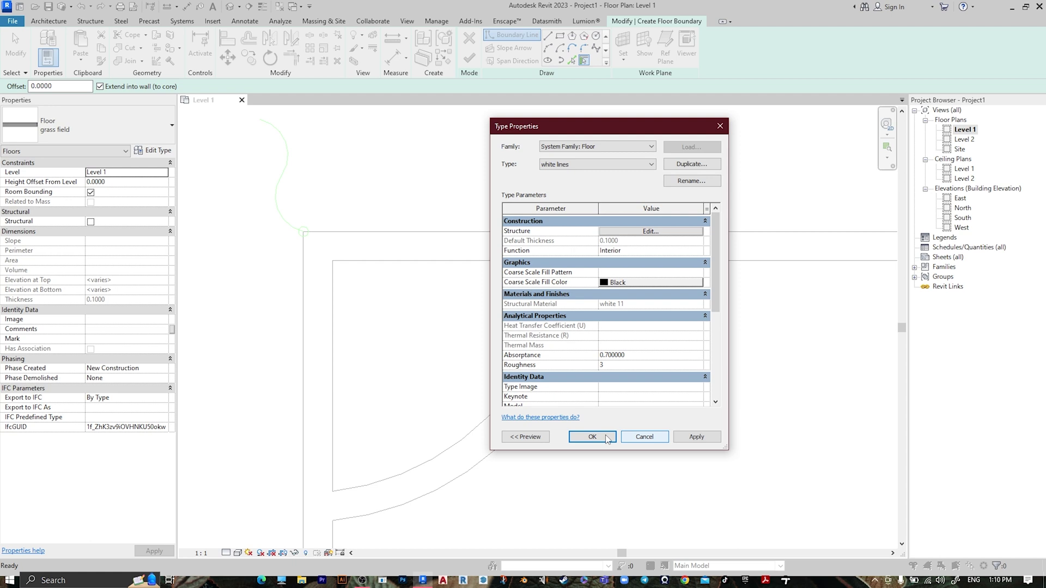
click(592, 438)
Chain-pick the pitch's outer edge, top-left and arc lines from the DWG into the boundary.
click(571, 59)
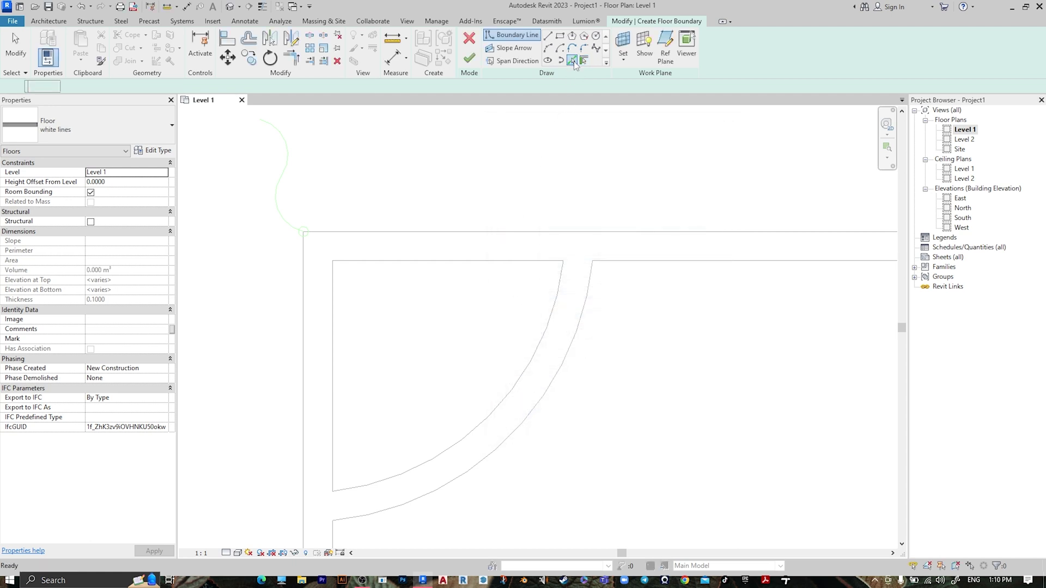
key(Tab)
click(403, 269)
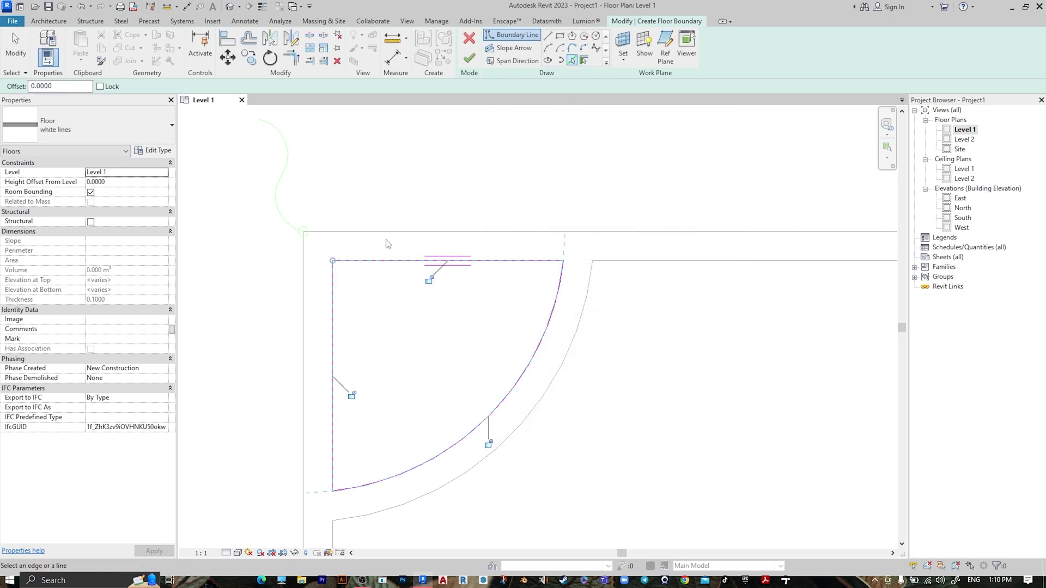
key(Tab)
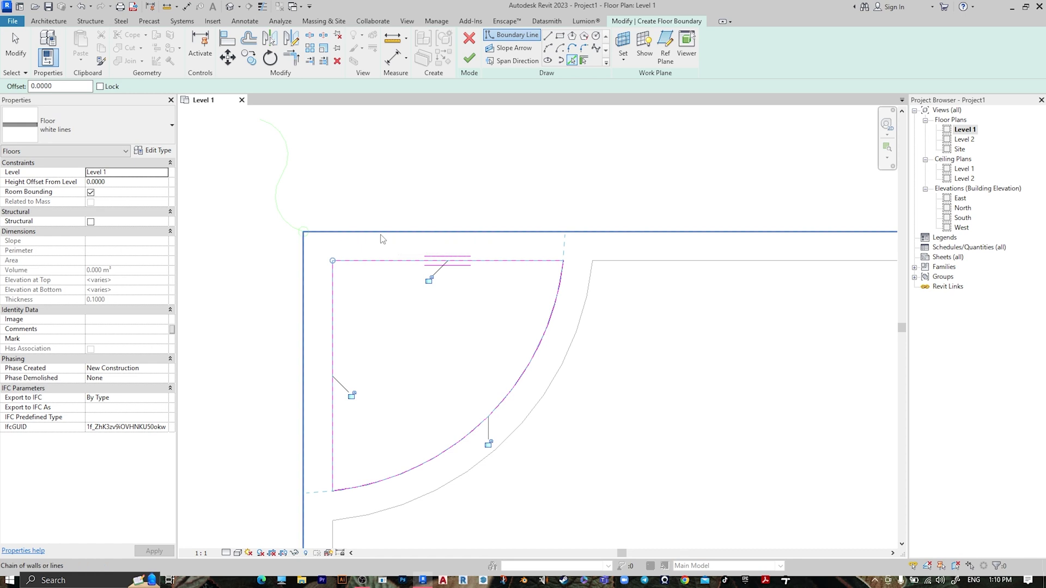
click(382, 238)
key(Tab)
click(620, 291)
Chain-pick the penalty-area lines near the 5.50 dimensions and finish the white lines floor.
scroll(682, 251, down, 2)
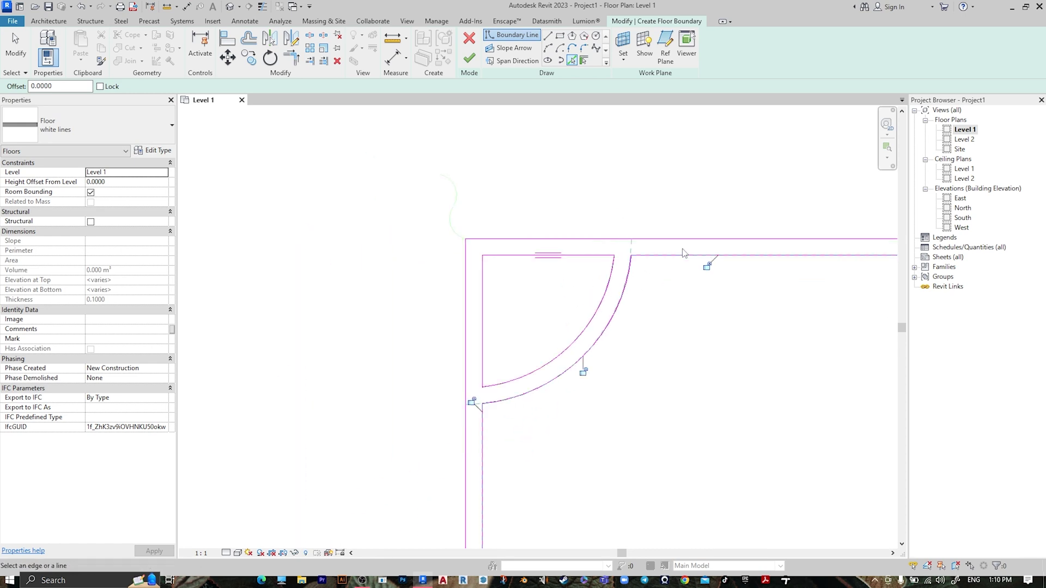
scroll(684, 252, down, 2)
scroll(654, 326, up, 4)
mouse_move(620, 305)
middle_down()
mouse_move(561, 185)
mouse_move(551, 225)
middle_up()
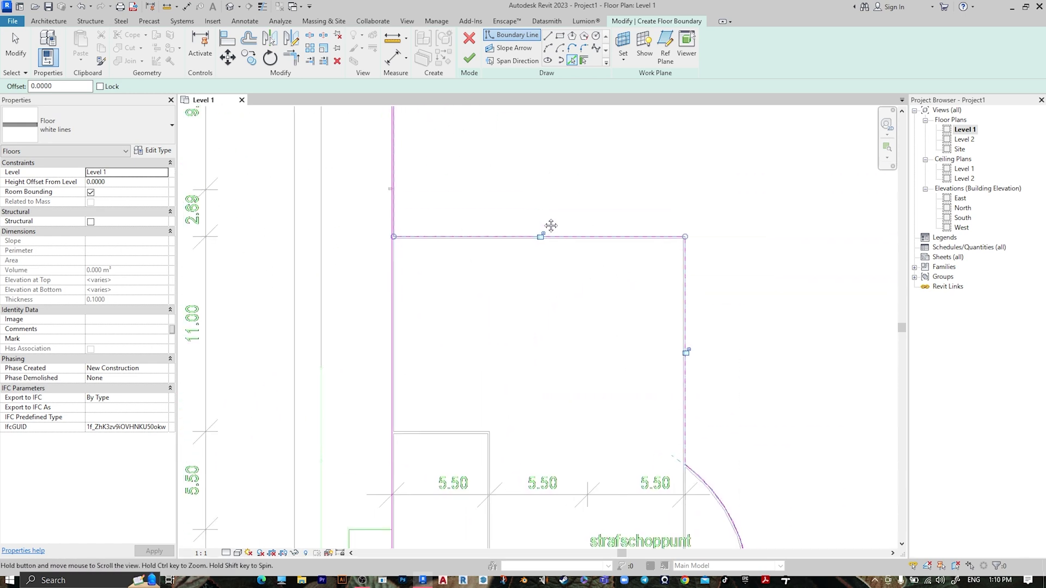
scroll(401, 247, up, 5)
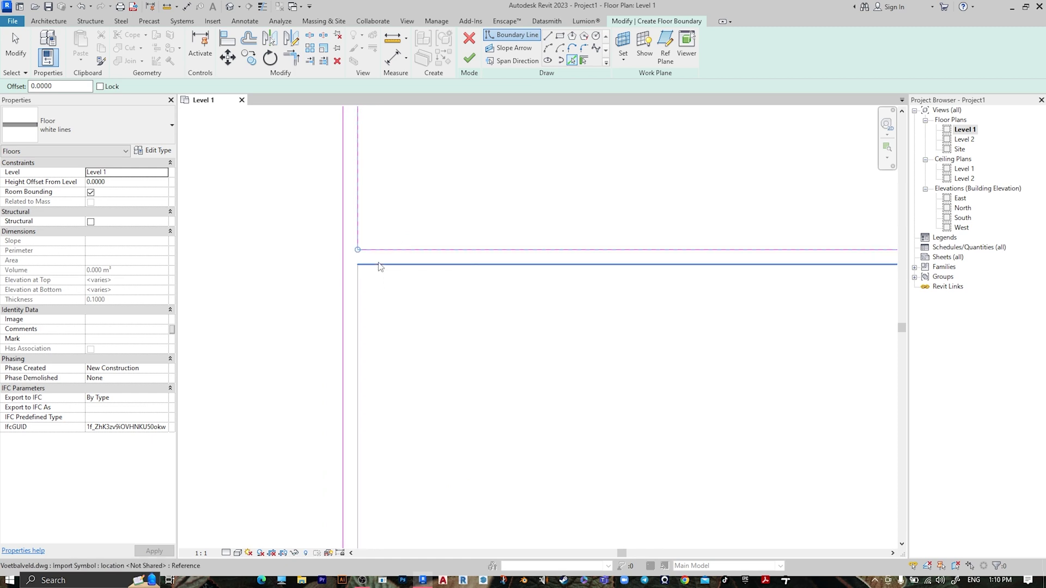
scroll(584, 287, down, 3)
middle_drag(584, 287, 311, 186)
scroll(509, 295, down, 1)
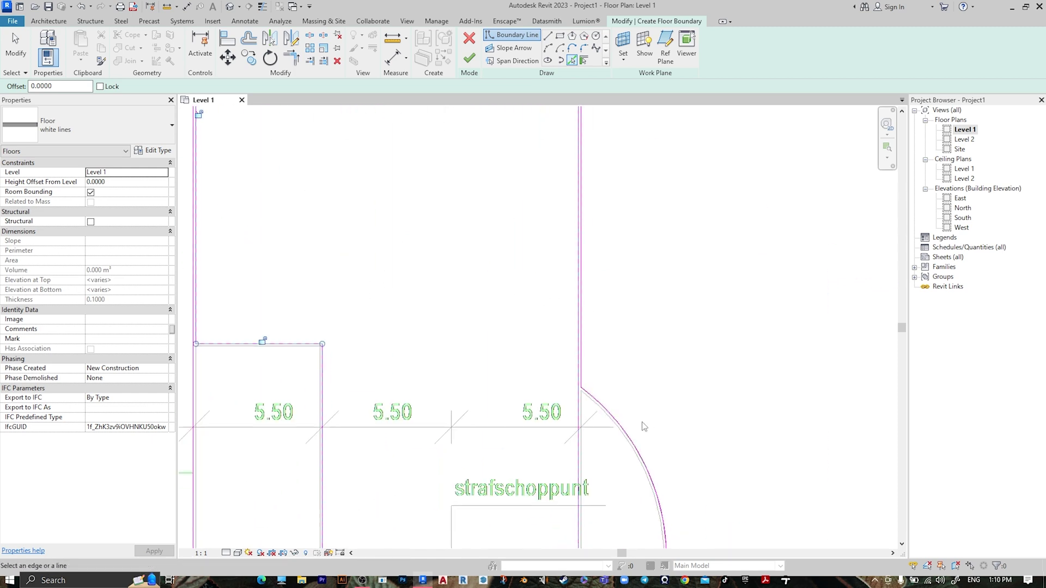
scroll(643, 427, up, 5)
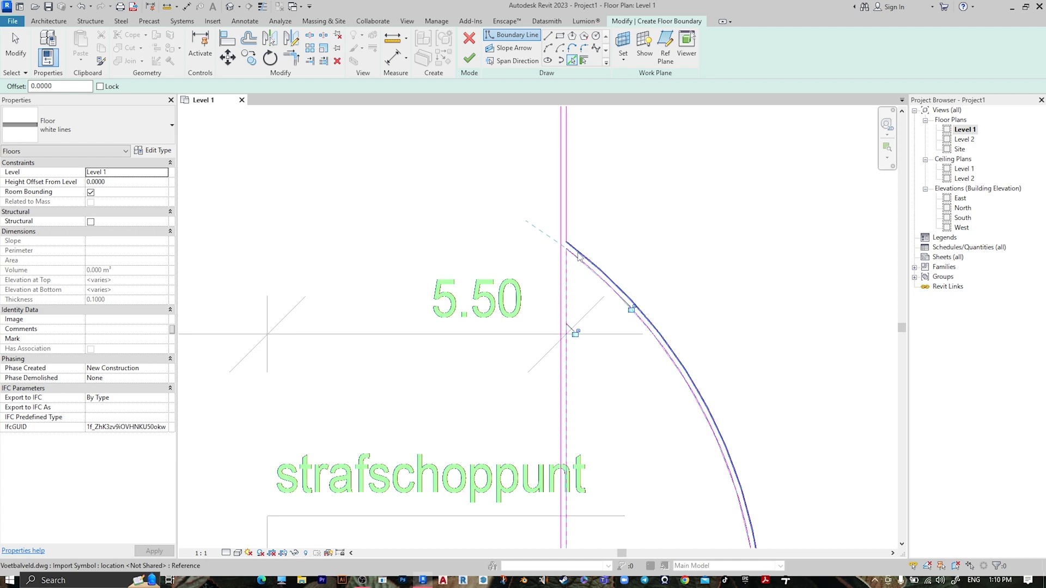
scroll(579, 253, down, 5)
scroll(535, 385, down, 1)
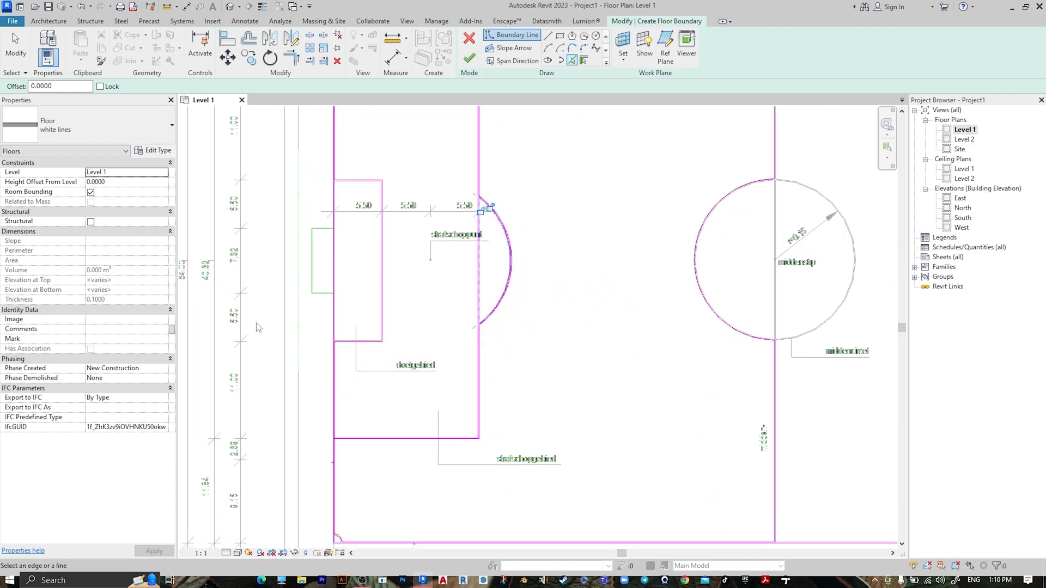
scroll(341, 341, up, 3)
scroll(423, 339, up, 2)
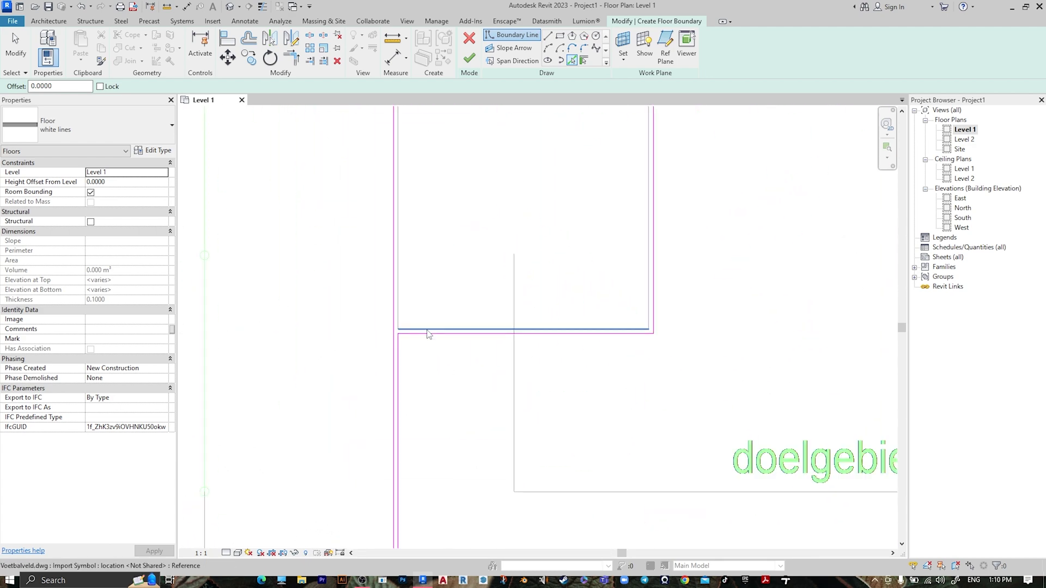
key(Tab)
click(428, 330)
scroll(491, 327, down, 2)
scroll(512, 362, up, 2)
scroll(452, 164, up, 2)
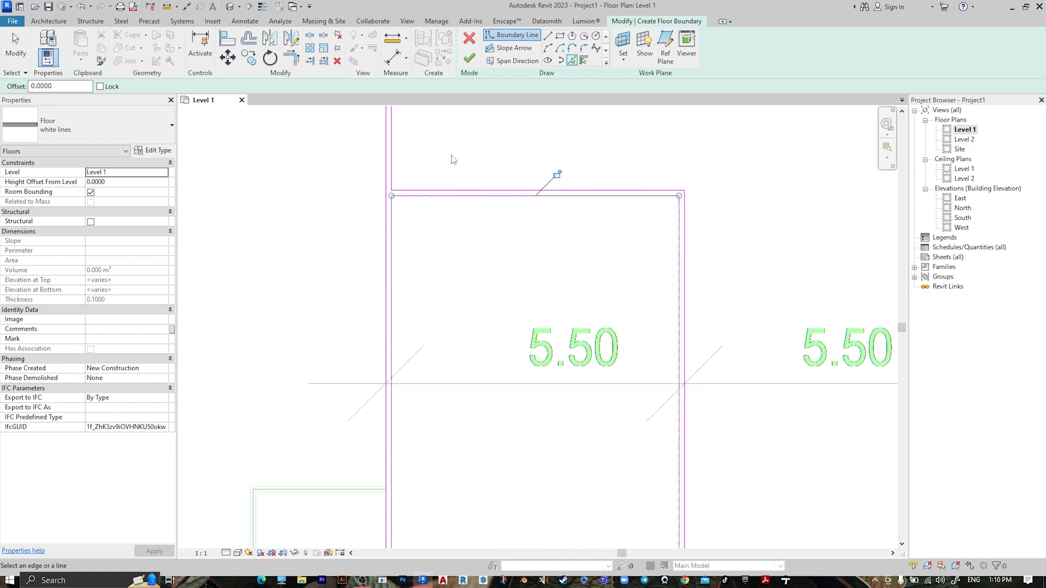
scroll(425, 272, down, 5)
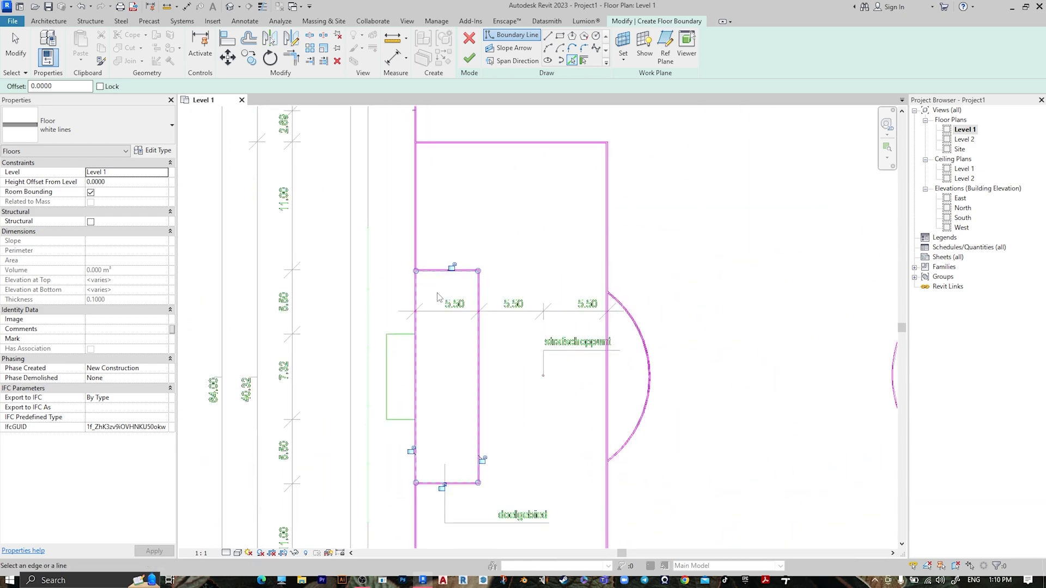
click(469, 58)
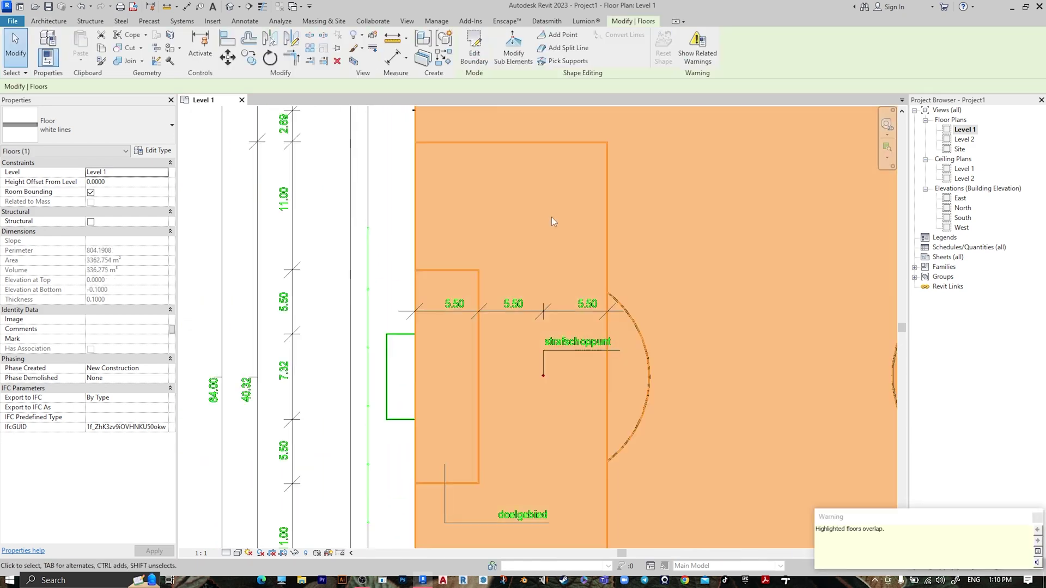
scroll(554, 220, down, 6)
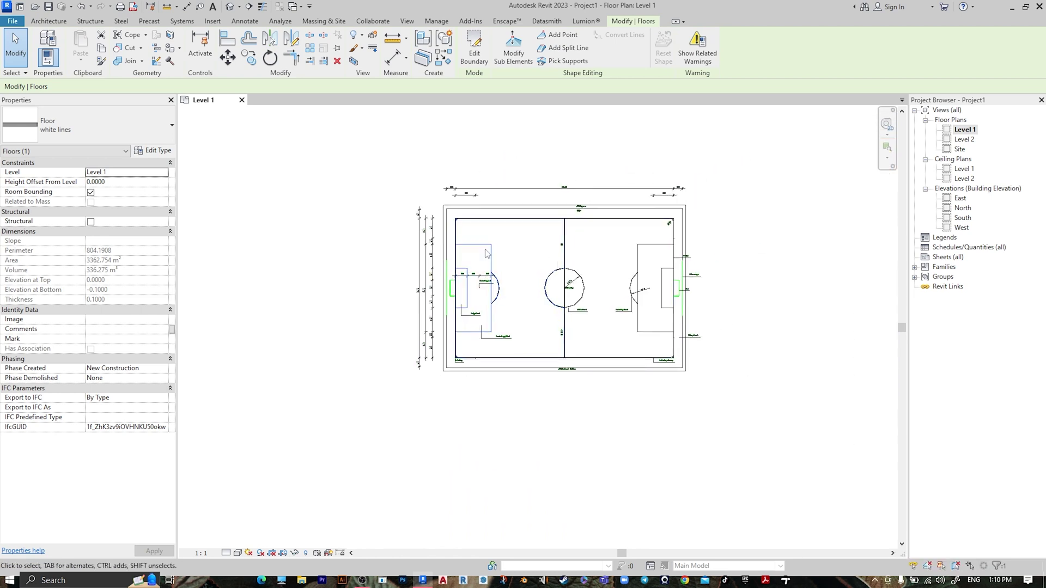
Reopen the white lines floor boundary and chain-pick the outer top and left lines.
click(474, 55)
scroll(663, 265, up, 1)
scroll(664, 265, up, 3)
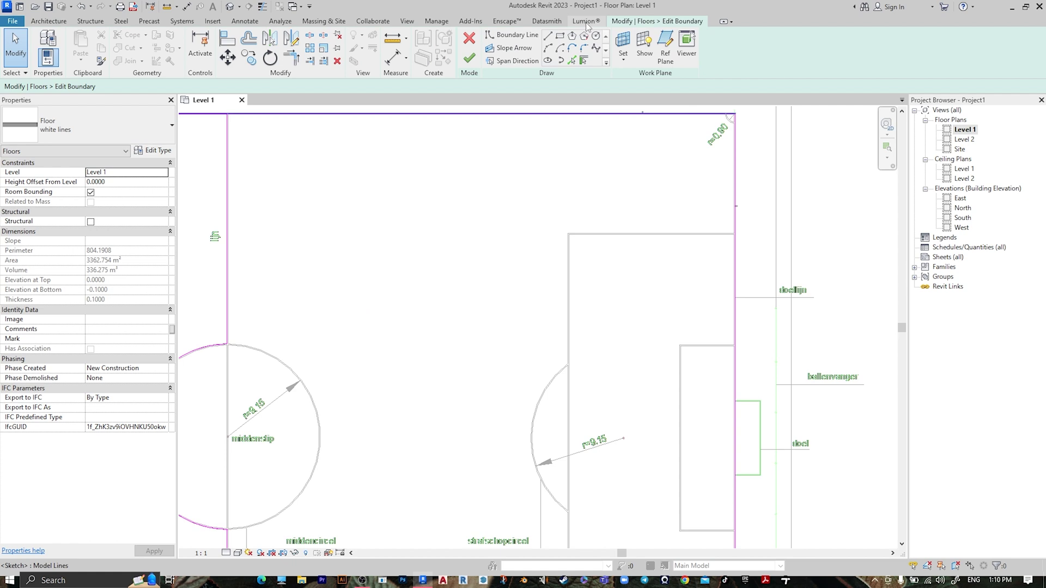
click(572, 60)
scroll(579, 234, up, 4)
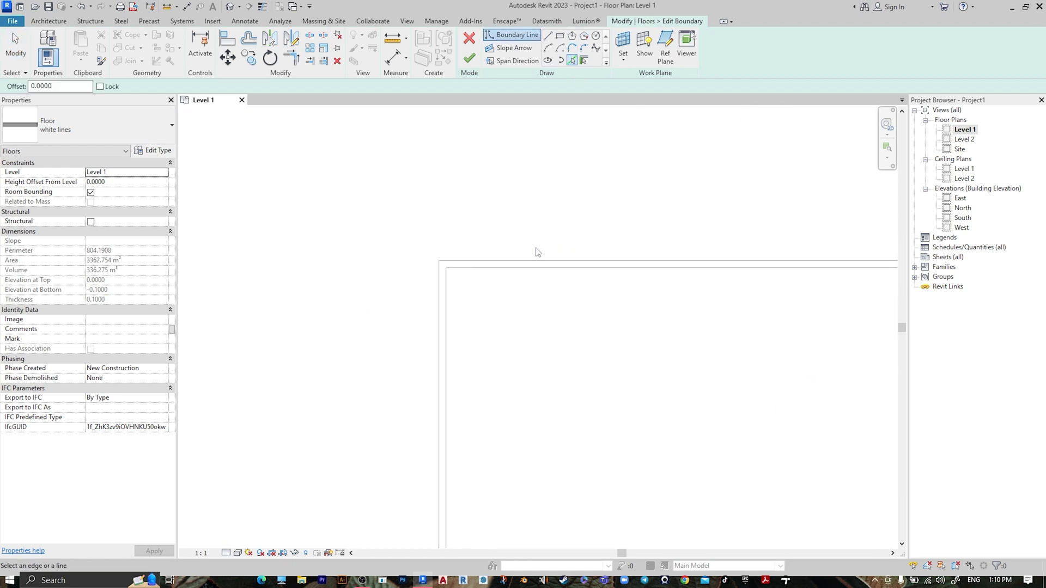
key(Tab)
click(478, 263)
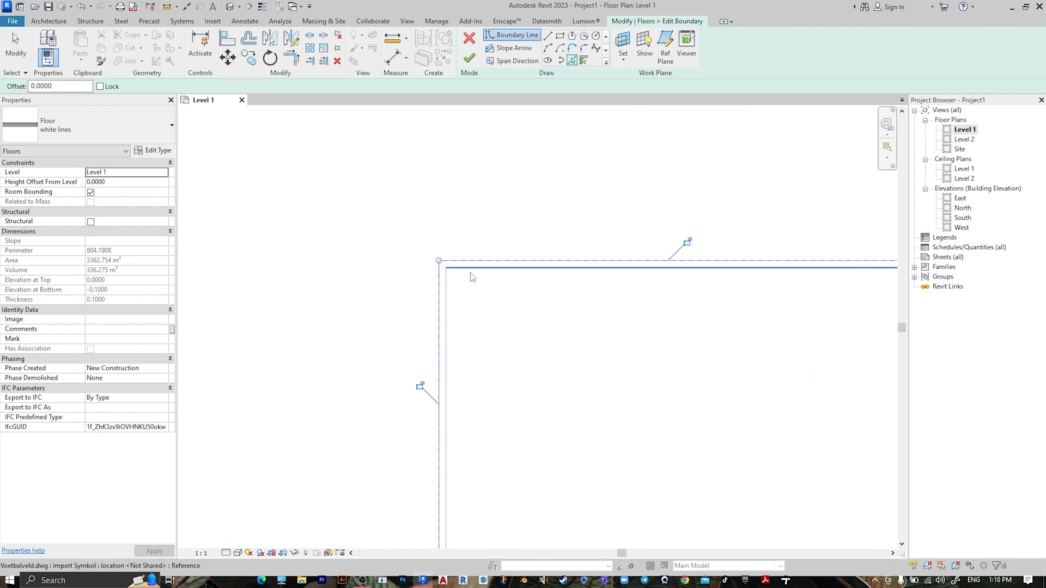
scroll(532, 310, down, 4)
scroll(466, 303, up, 5)
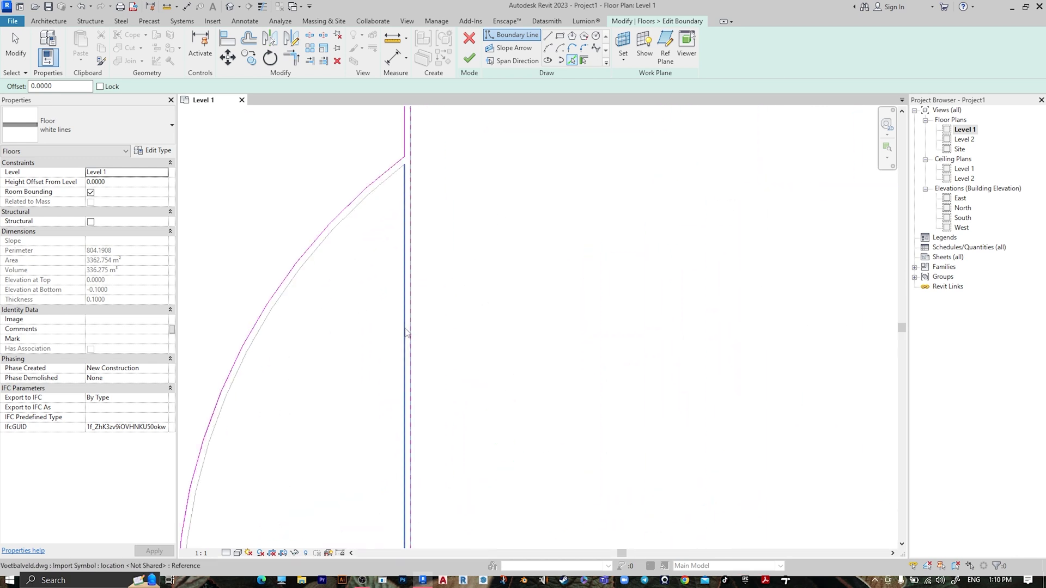
Chain-pick the vertical line, inner curve and inner rectangle outline into the boundary.
key(Tab)
click(407, 272)
scroll(600, 232, down, 2)
scroll(599, 233, down, 2)
scroll(516, 247, up, 6)
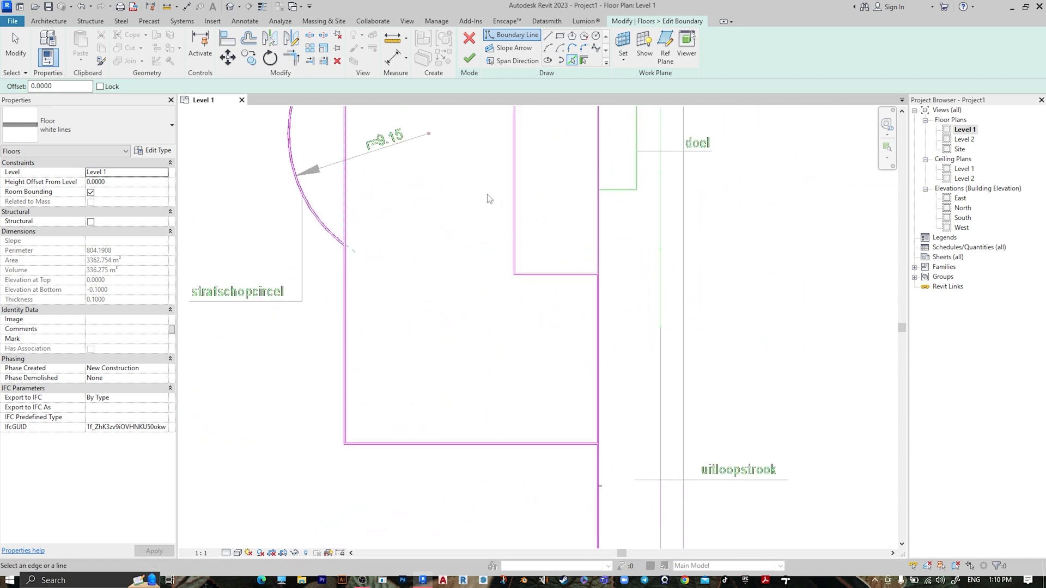
key(Tab)
click(533, 272)
scroll(531, 272, down, 6)
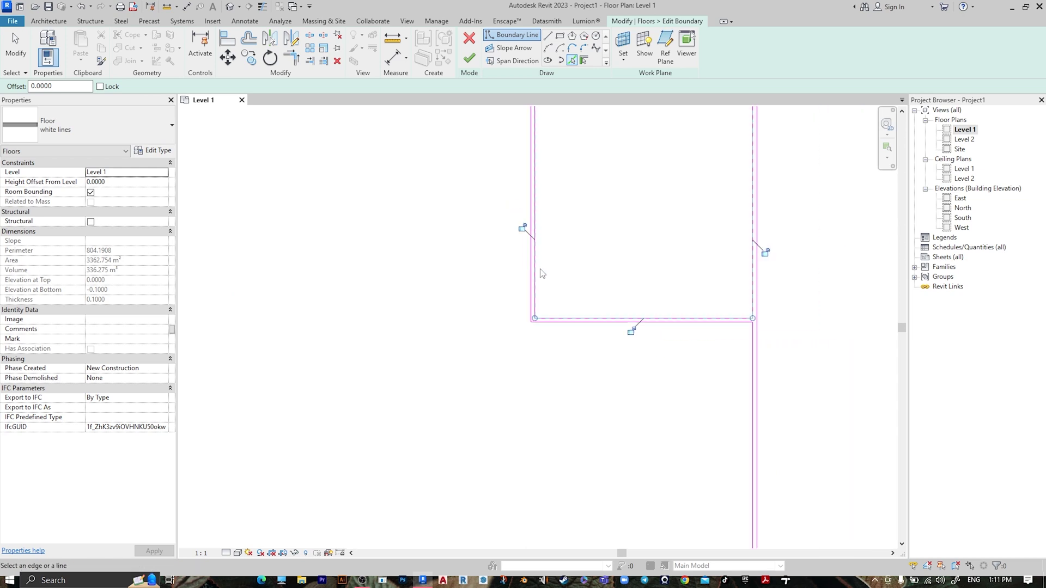
Add the left and right centre-circle arcs and finish editing the white lines floor.
middle_drag(382, 256, 670, 253)
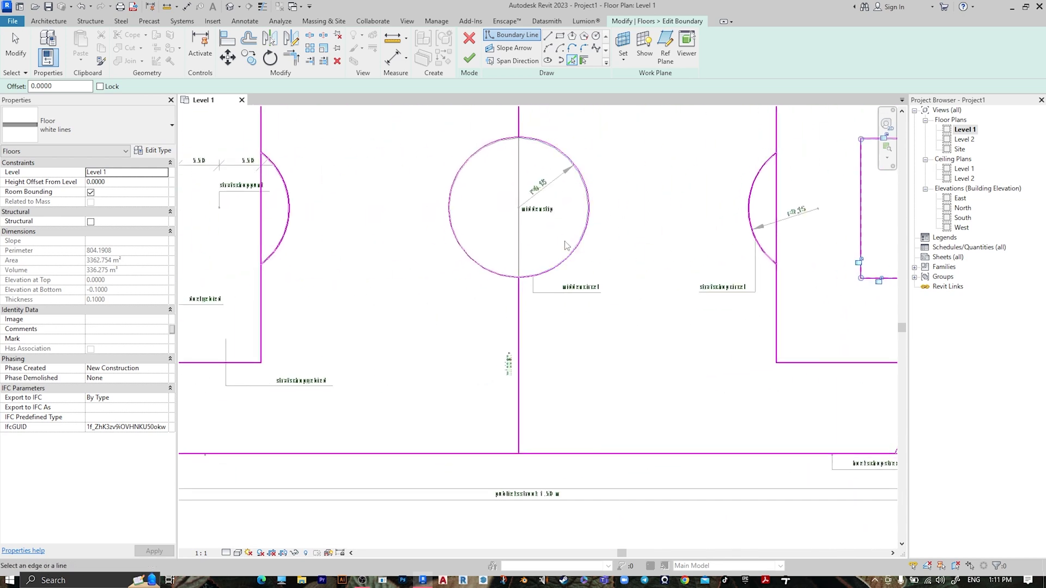
scroll(569, 256, up, 5)
scroll(571, 289, up, 4)
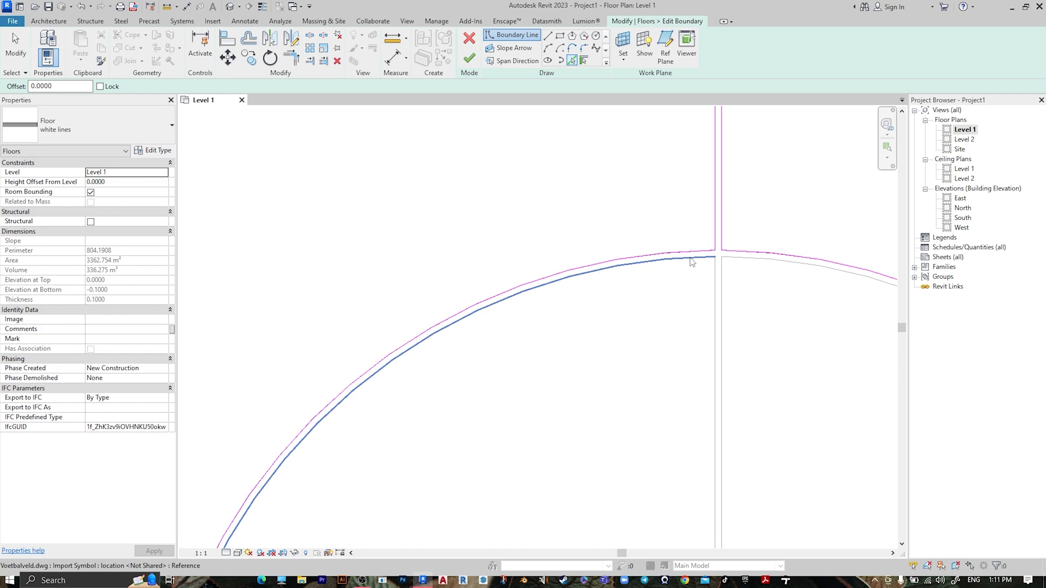
click(694, 260)
click(751, 263)
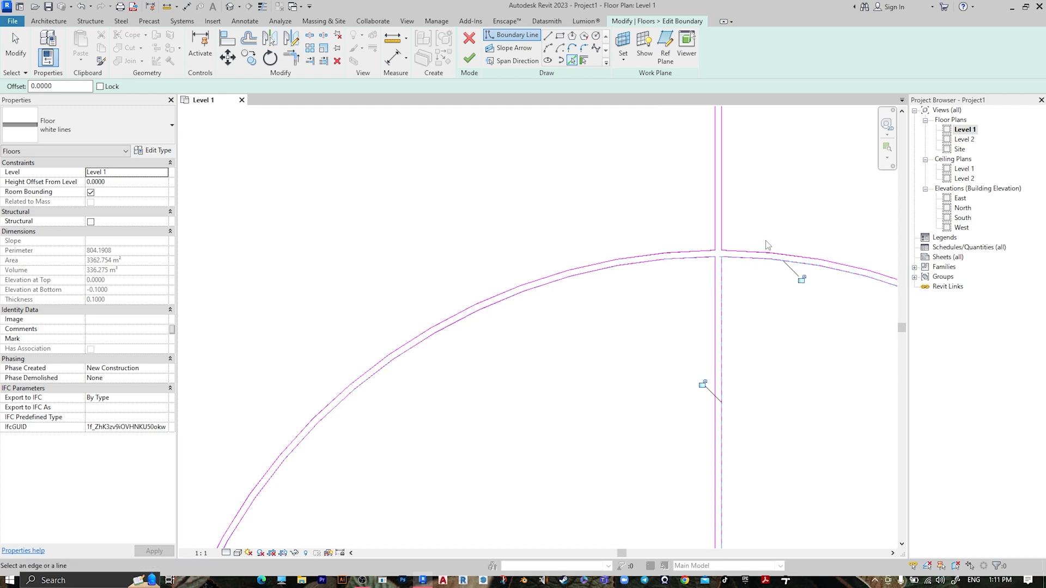
scroll(892, 431, down, 6)
middle_drag(893, 430, 729, 270)
scroll(729, 270, down, 3)
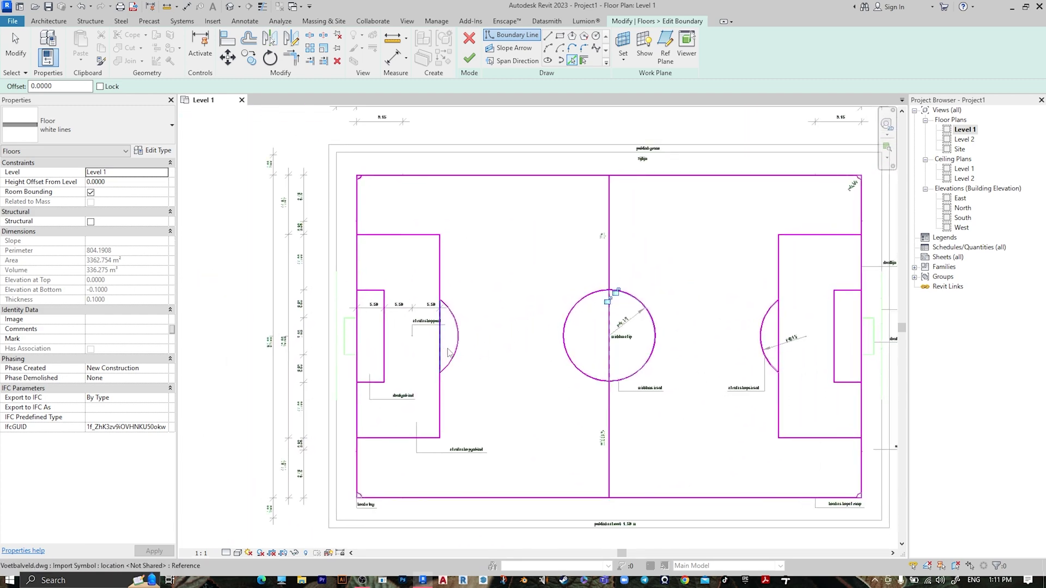
scroll(425, 332, up, 6)
scroll(524, 322, down, 5)
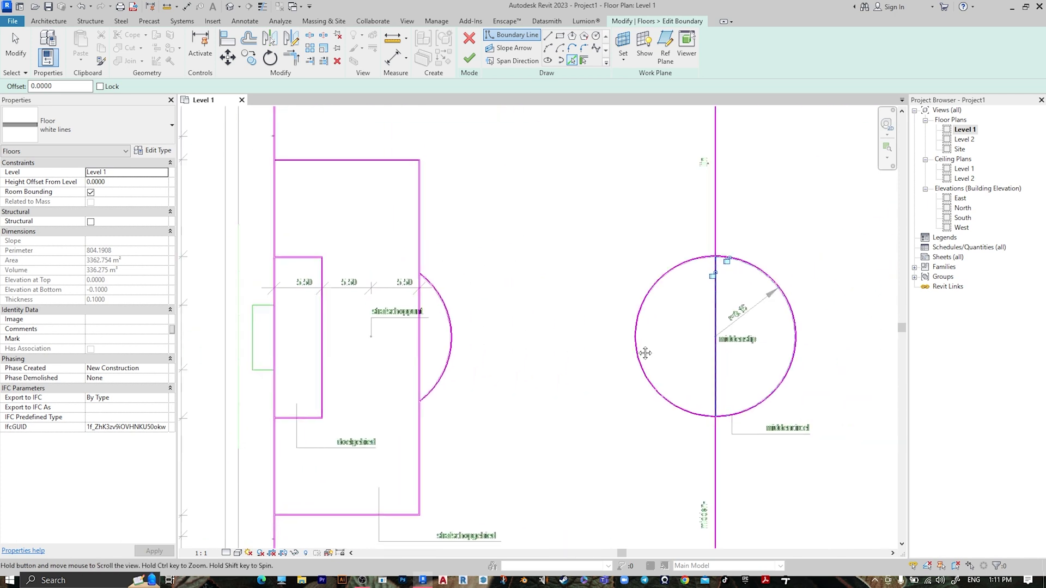
middle_drag(806, 305, 440, 303)
scroll(439, 303, down, 4)
middle_drag(427, 187, 548, 214)
scroll(450, 265, down, 2)
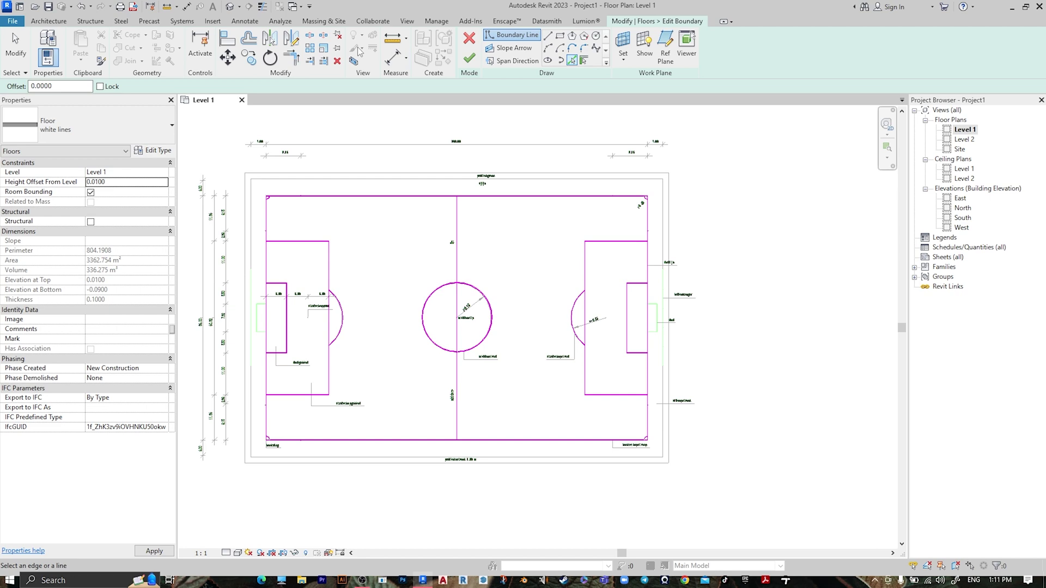
click(465, 61)
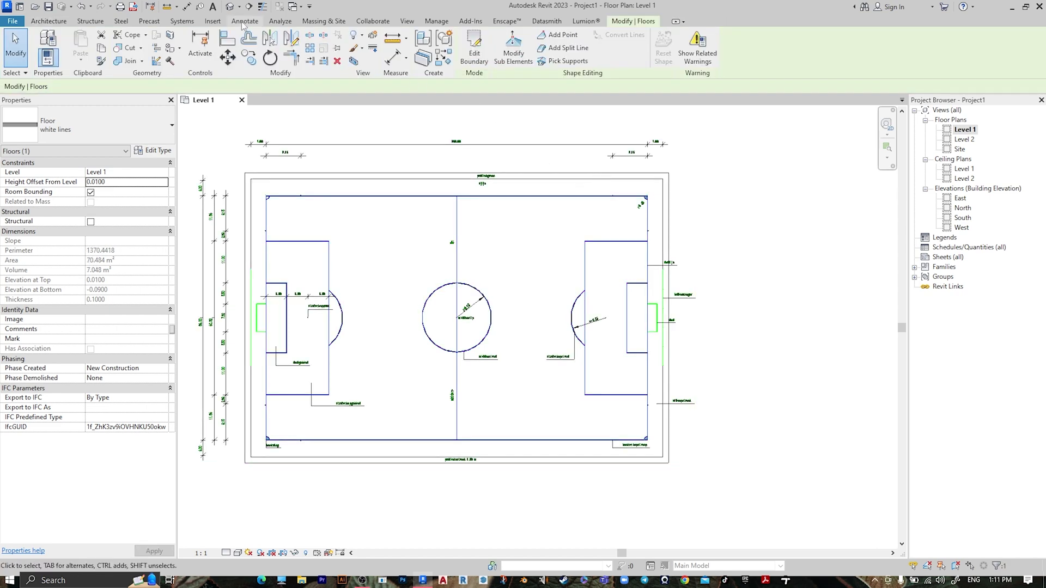
Open the default 3D view and hide the imported football field drawing in it.
click(230, 7)
shift+middle_drag(442, 321, 264, 366)
click(298, 329)
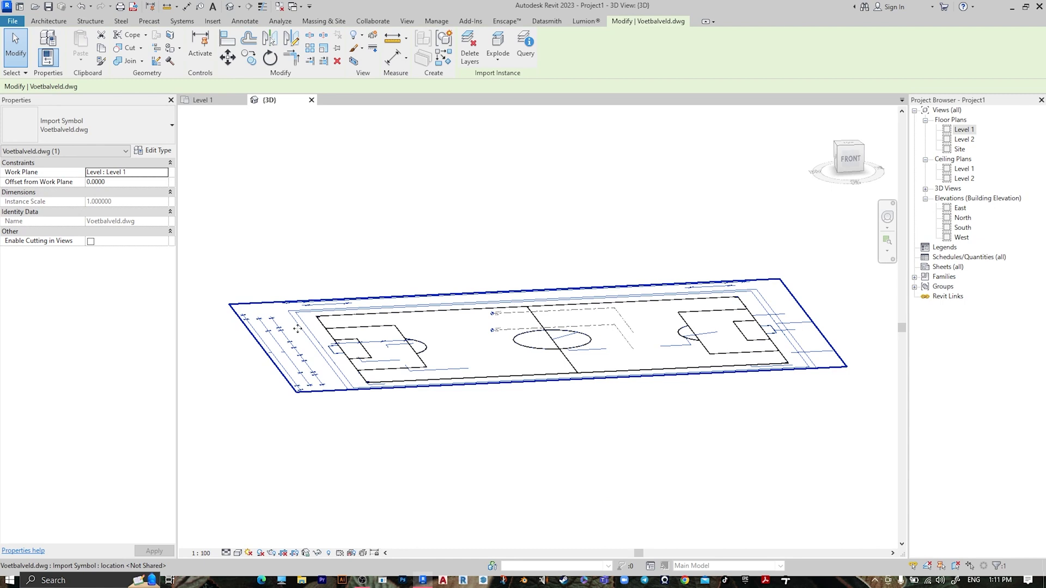
right_click(275, 348)
mouse_move(385, 111)
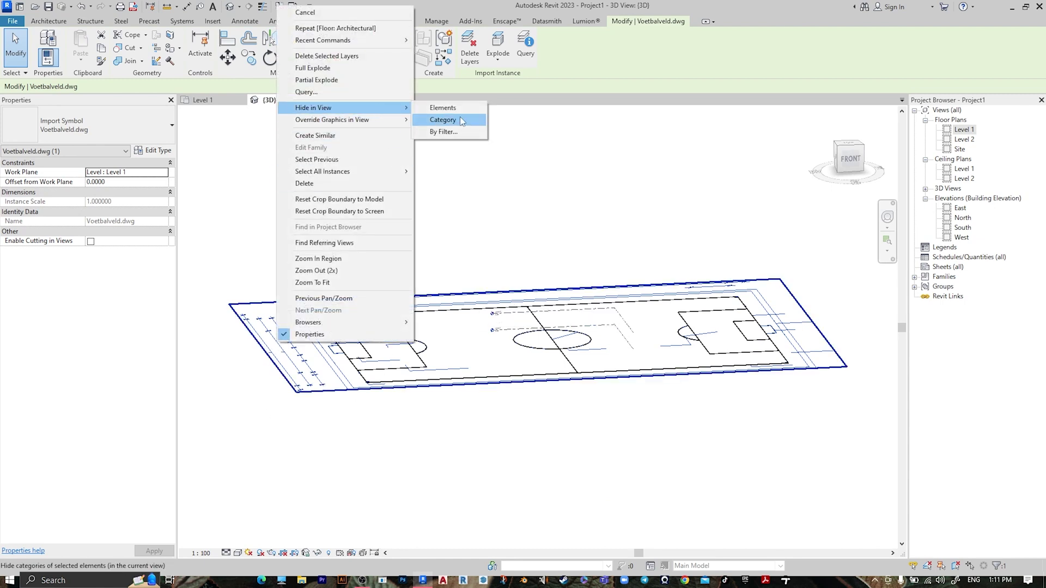
click(443, 107)
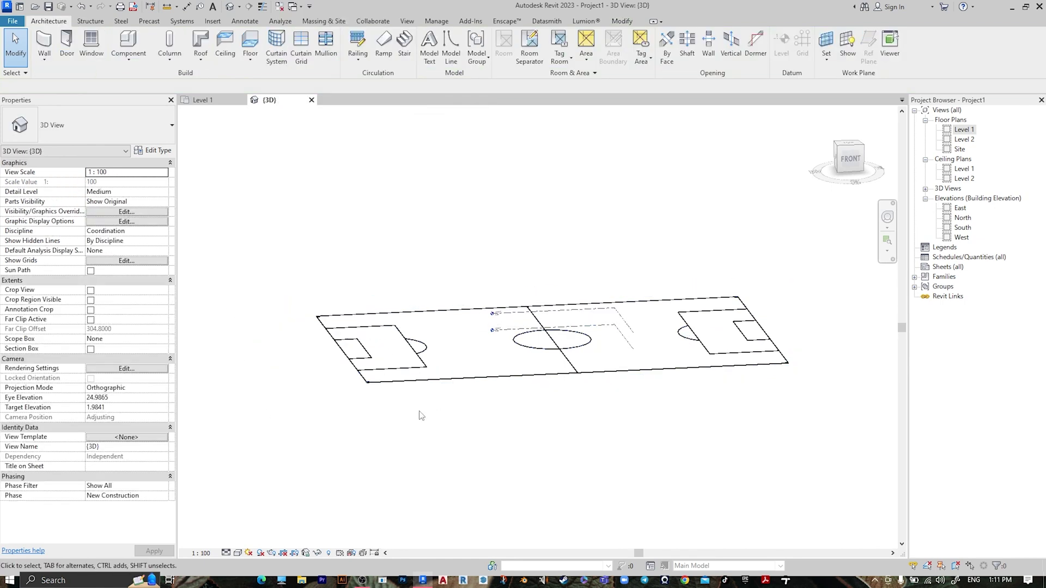
Switch the 3D view to Realistic and orbit to a near-top view of the pitch.
click(237, 553)
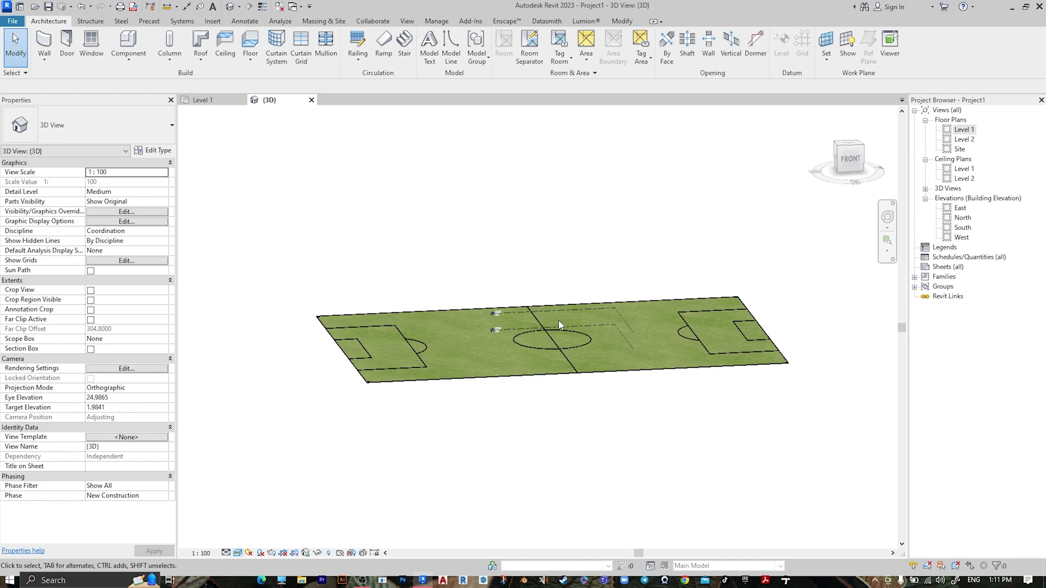
shift+middle_drag(564, 337, 401, 335)
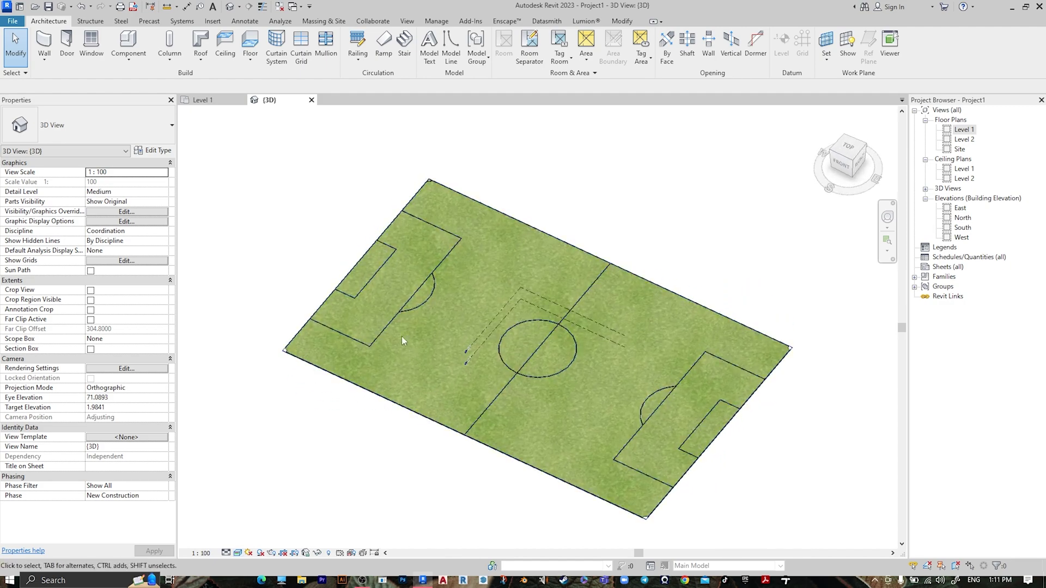
scroll(401, 335, up, 6)
scroll(682, 368, down, 5)
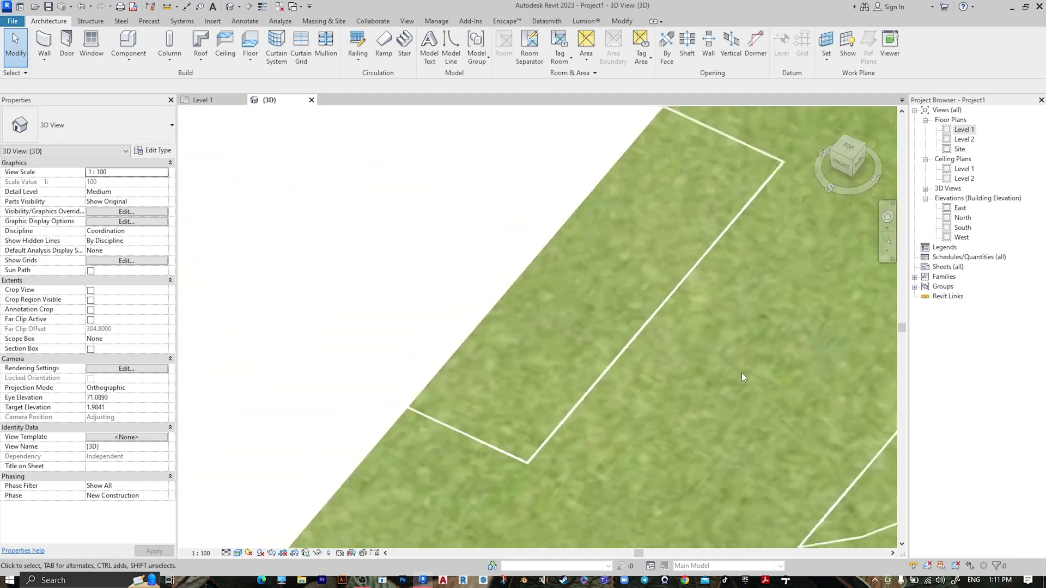
scroll(677, 391, down, 3)
scroll(537, 351, up, 10)
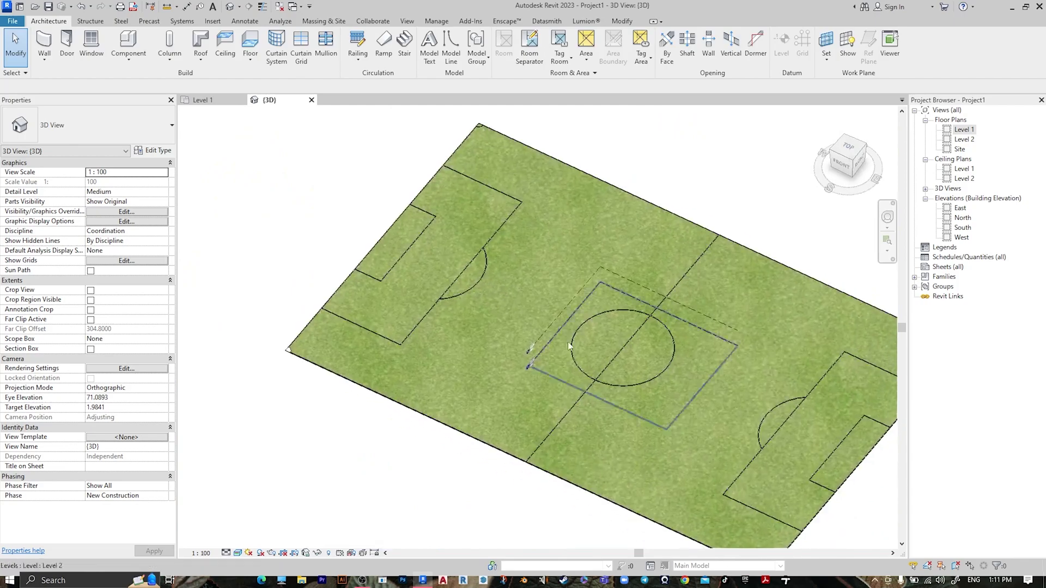
scroll(622, 299, down, 6)
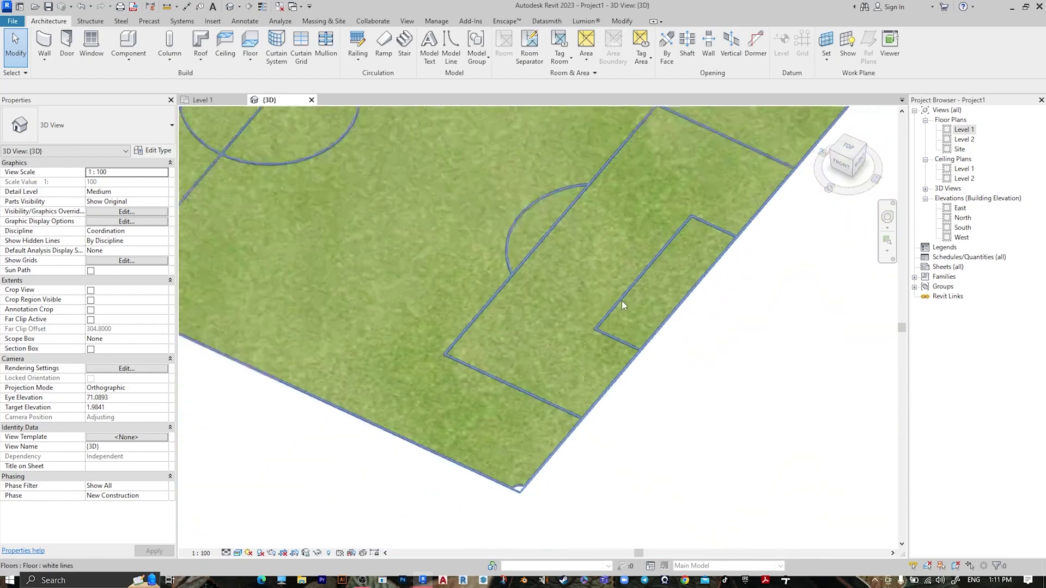
scroll(533, 286, up, 2)
scroll(496, 267, up, 3)
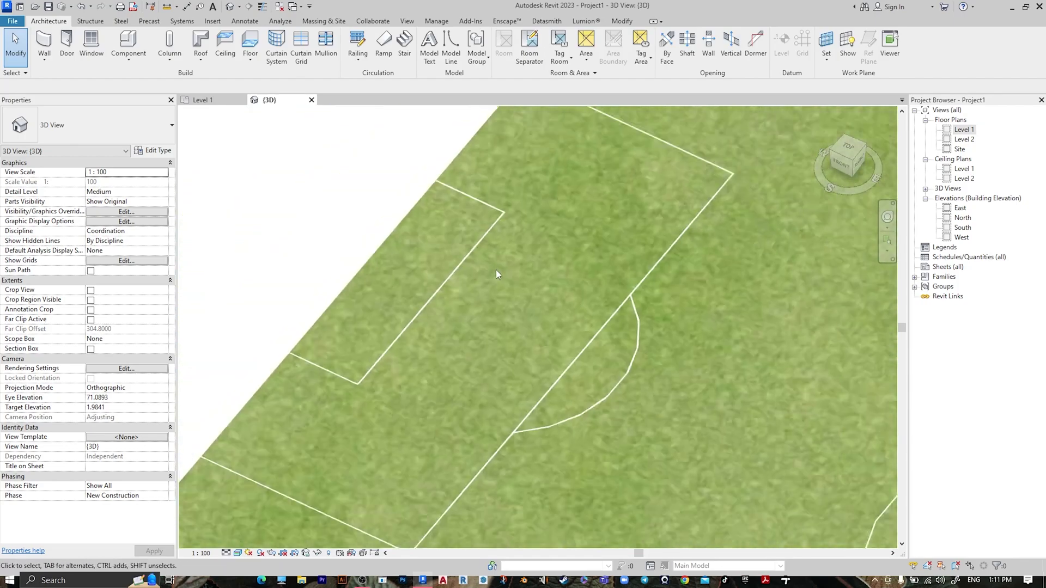
scroll(495, 270, down, 4)
scroll(495, 269, up, 3)
Return to the Level 1 plan and select the grass field floor.
click(202, 99)
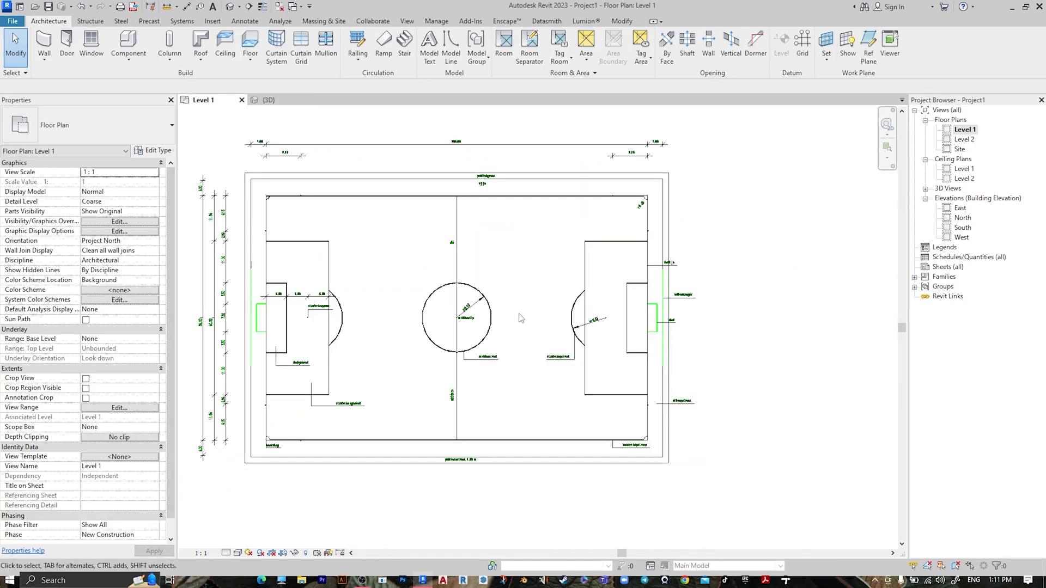
scroll(258, 348, up, 5)
scroll(262, 344, up, 2)
scroll(393, 327, down, 7)
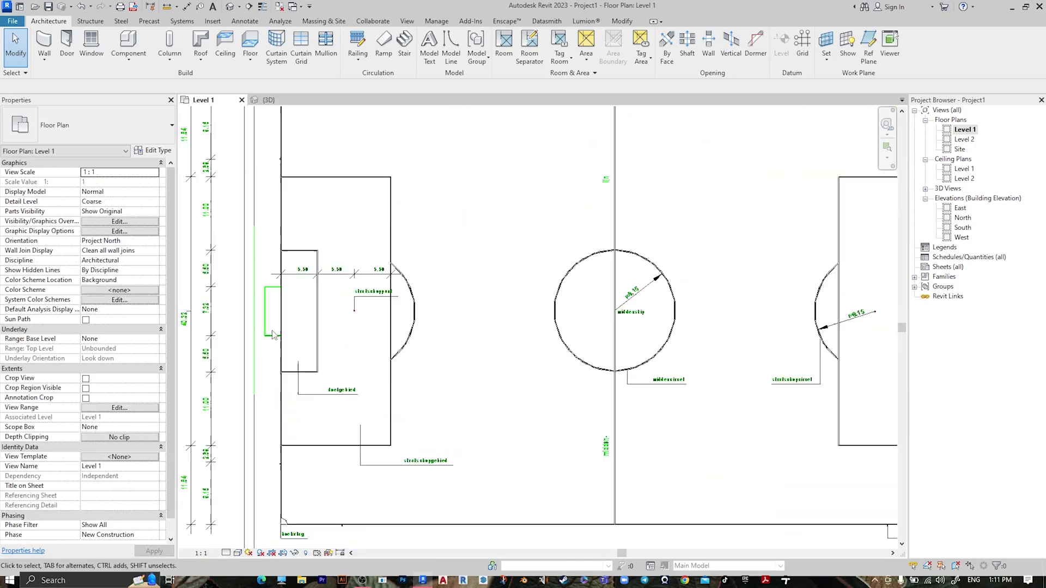
middle_drag(531, 314, 696, 434)
scroll(381, 228, down, 3)
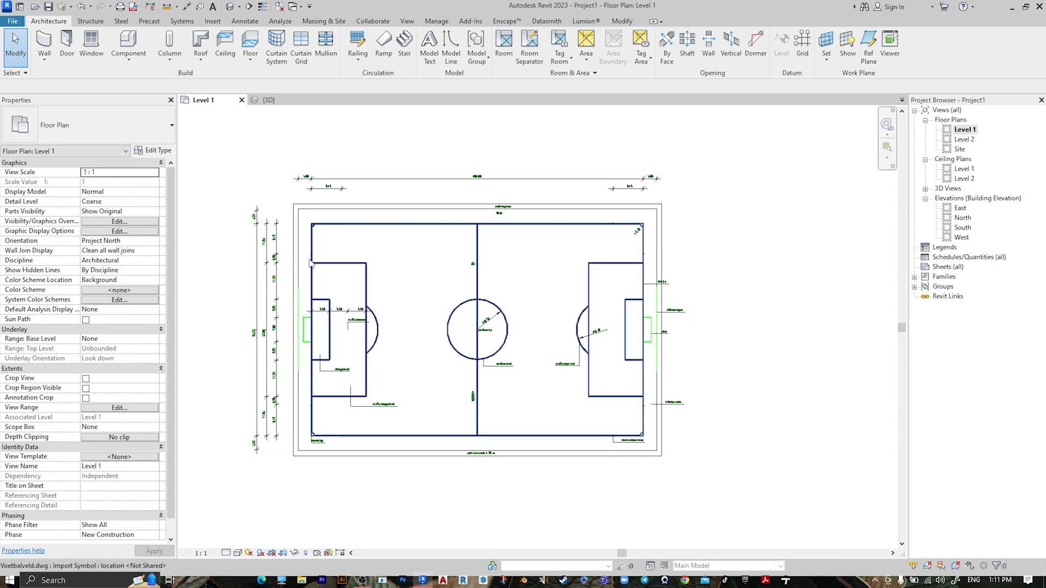
scroll(299, 243, up, 3)
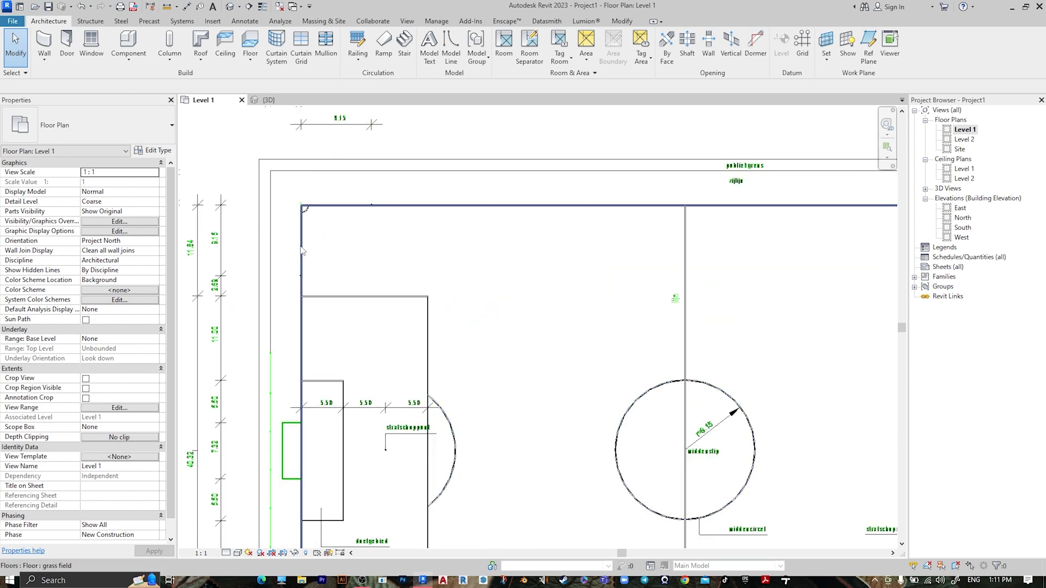
click(301, 248)
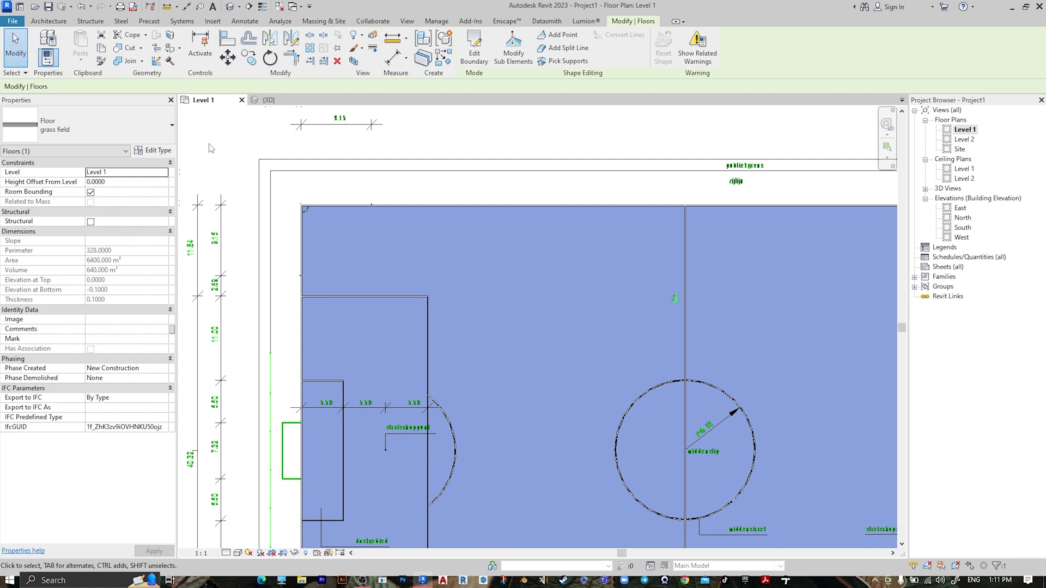
Start a similar floor and sketch a rectangle from the outer top-left to bottom-right corner.
click(474, 49)
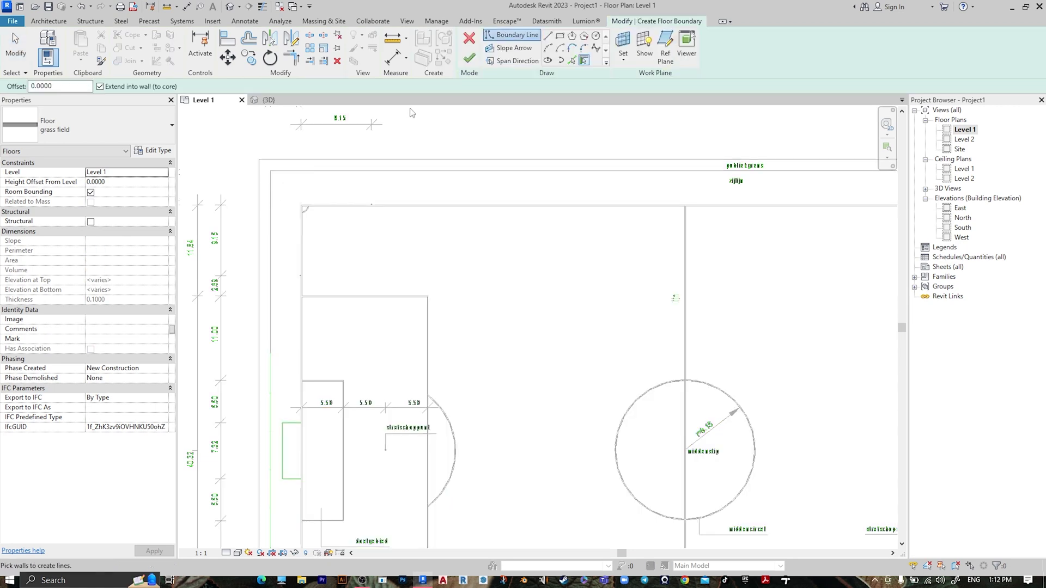
click(561, 41)
click(260, 160)
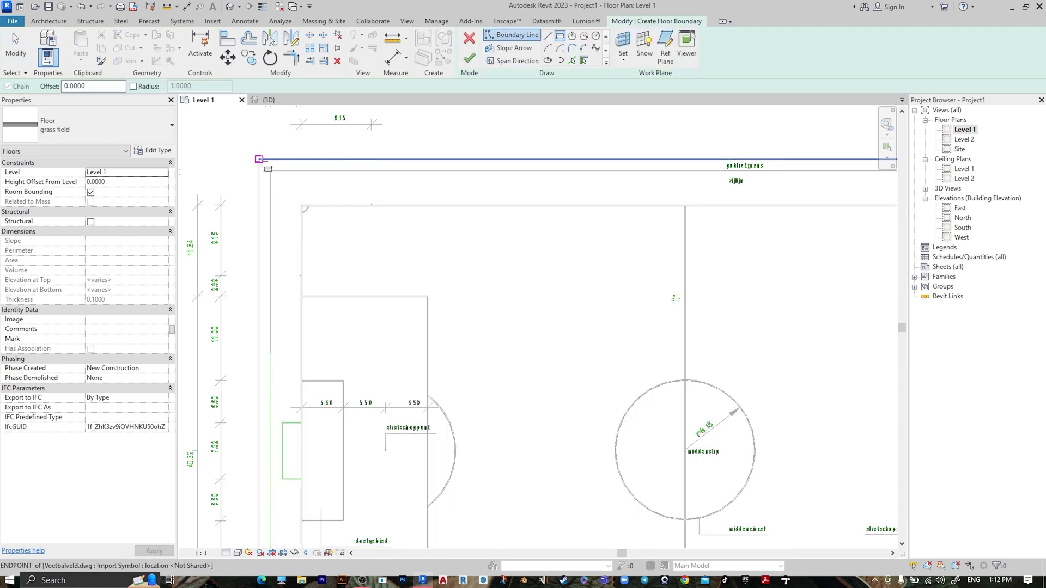
scroll(259, 159, down, 3)
middle_drag(527, 311, 285, 249)
scroll(542, 450, down, 1)
scroll(545, 370, up, 4)
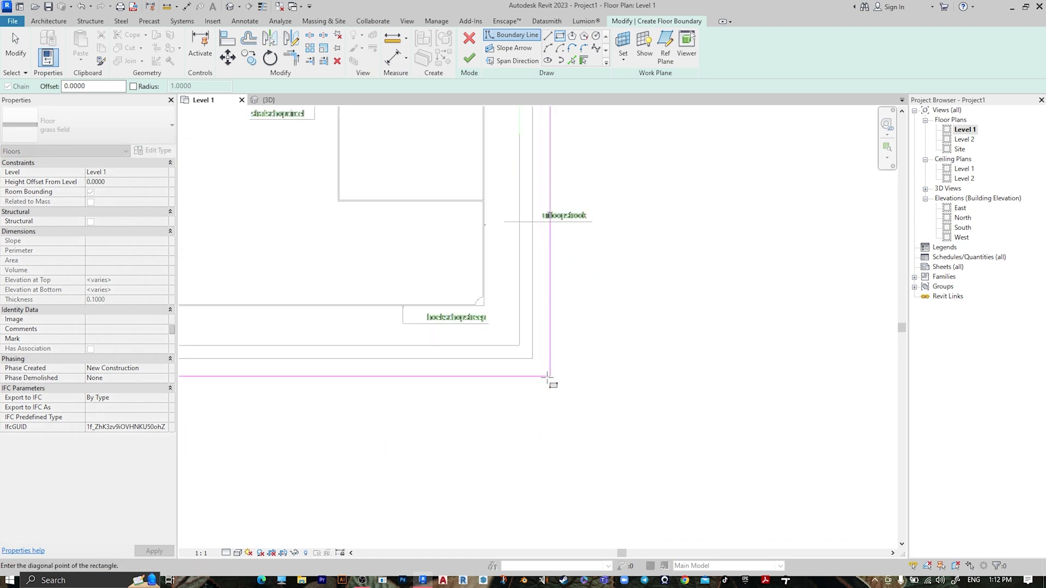
click(532, 358)
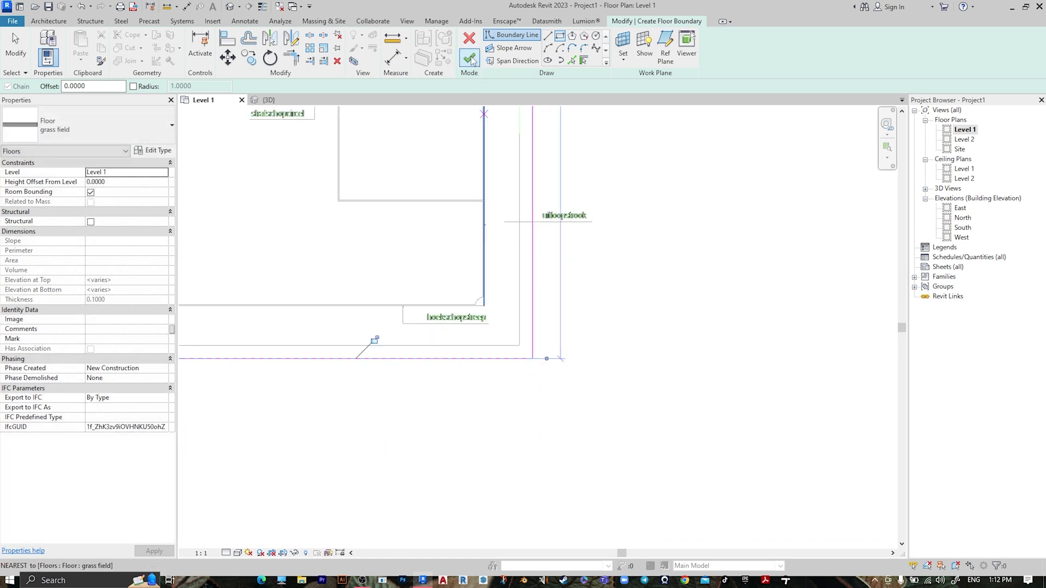
Finish the grass border floor and set its Height Offset From Level to -0.0100.
click(469, 57)
middle_drag(507, 305, 636, 351)
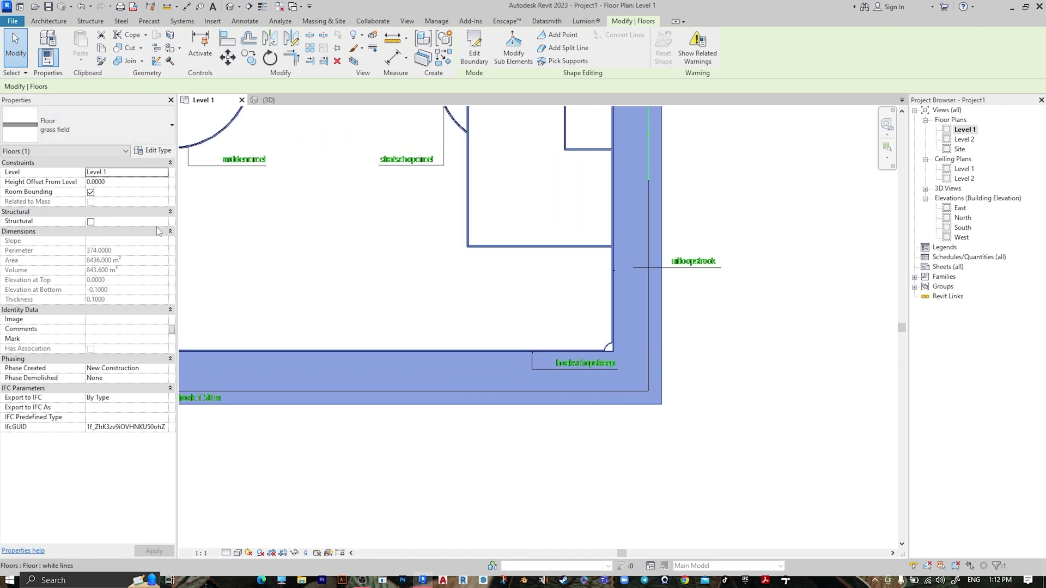
click(119, 183)
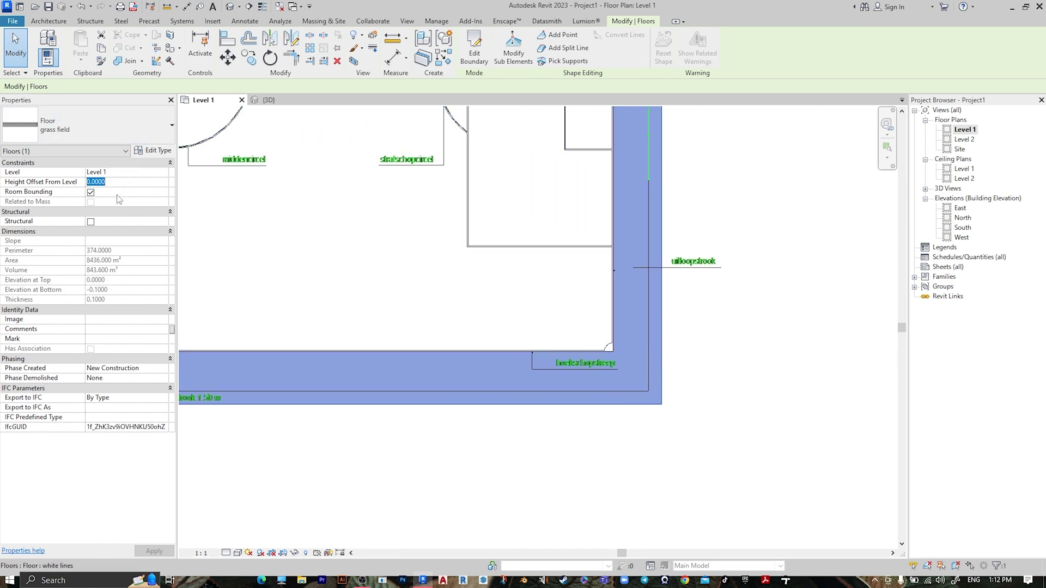